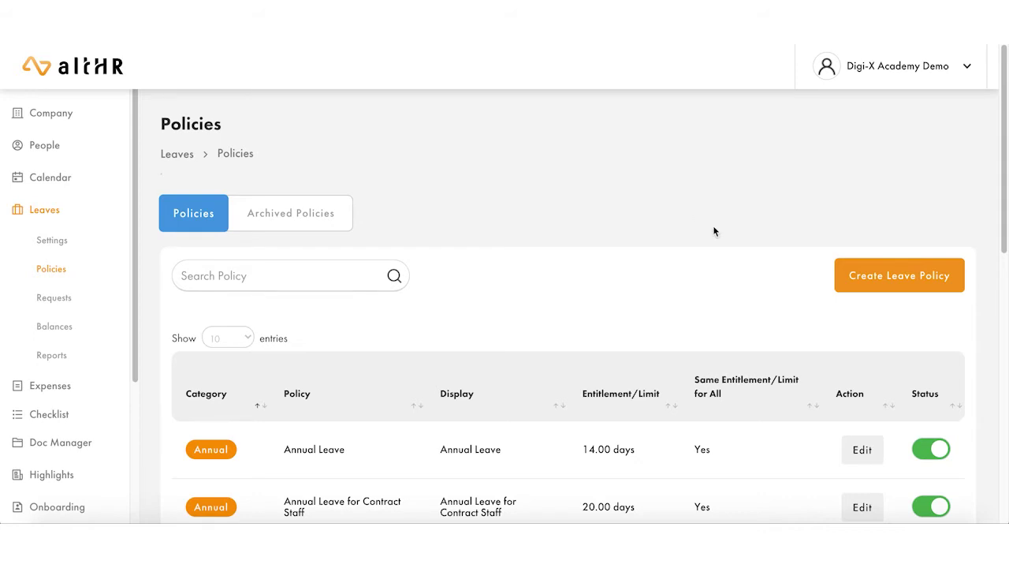
- Review the existing leave policies, checking their categories, entitlements and status
scroll(714, 229, down, 3)
scroll(714, 231, down, 2)
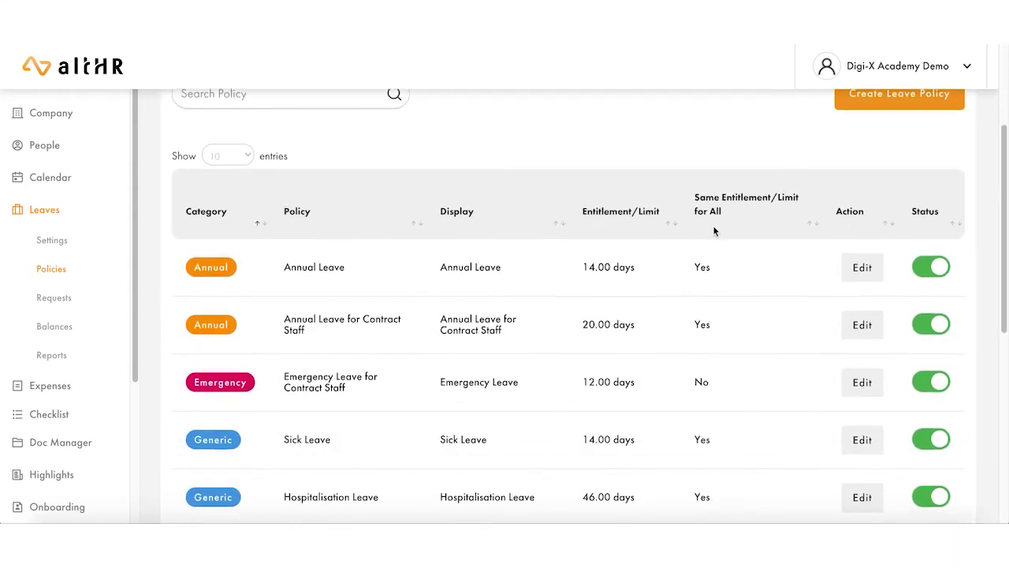
scroll(714, 230, down, 4)
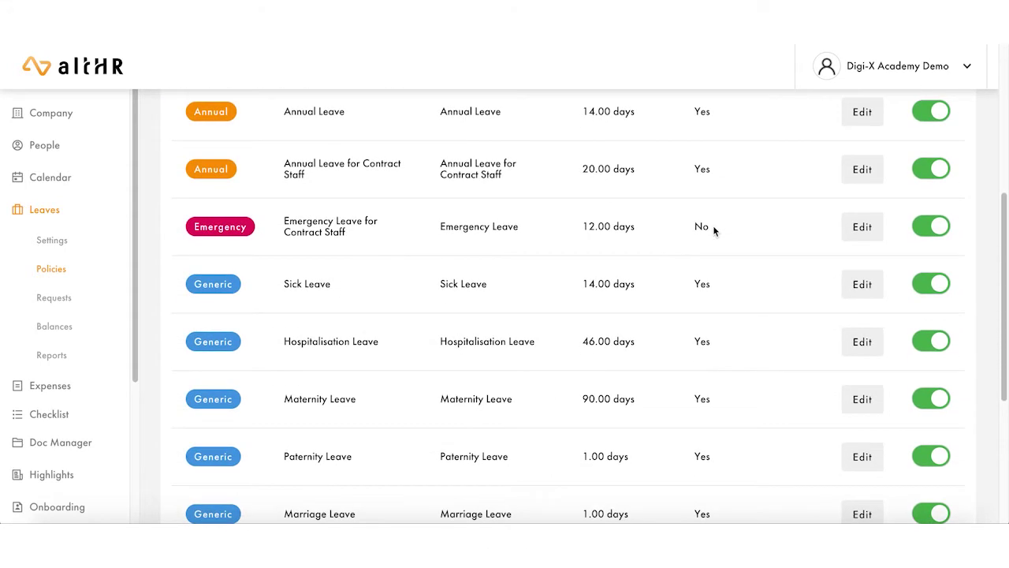
scroll(714, 229, up, 3)
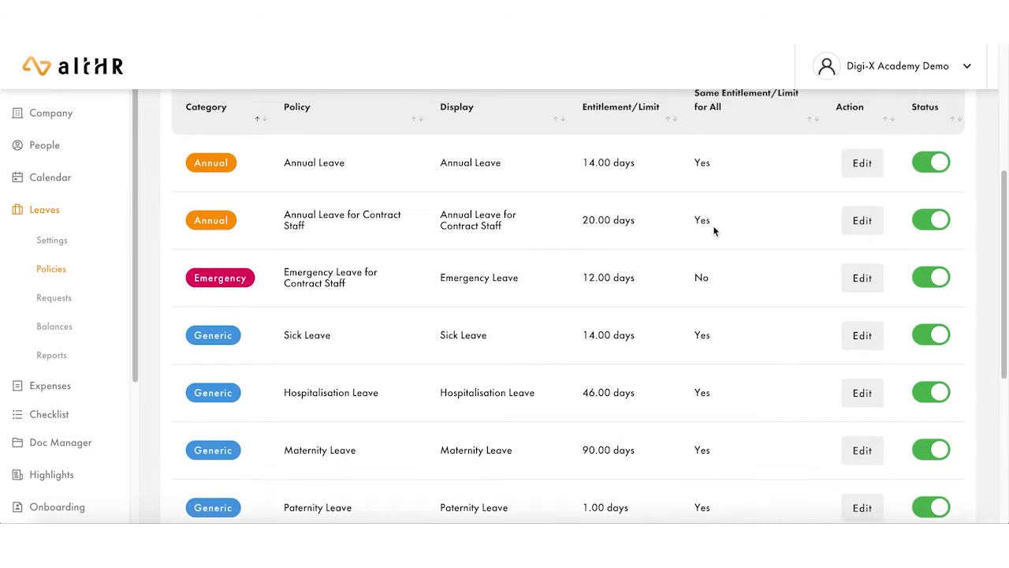
scroll(252, 238, down, 2)
scroll(277, 248, down, 7)
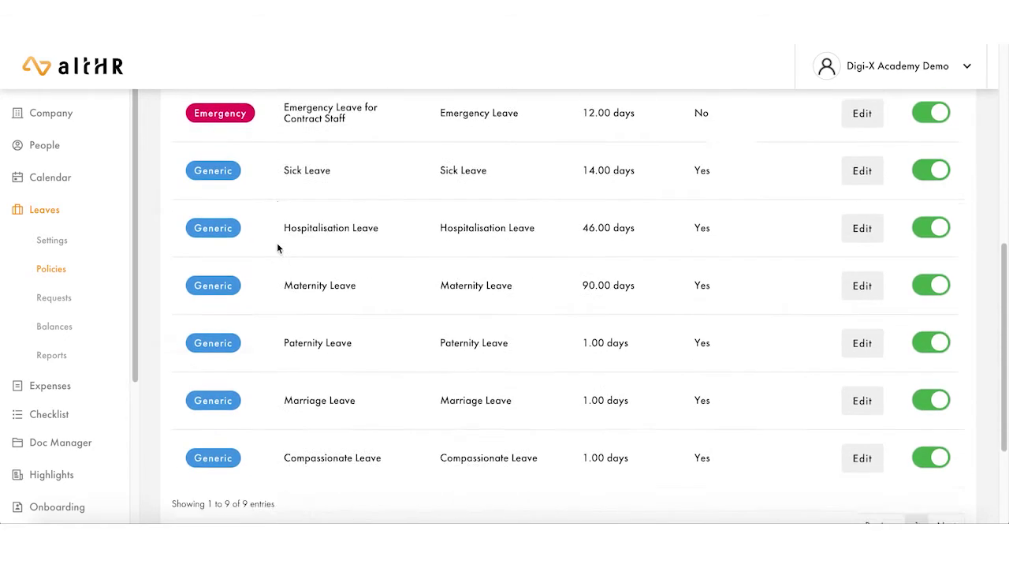
scroll(277, 248, up, 8)
scroll(276, 248, up, 6)
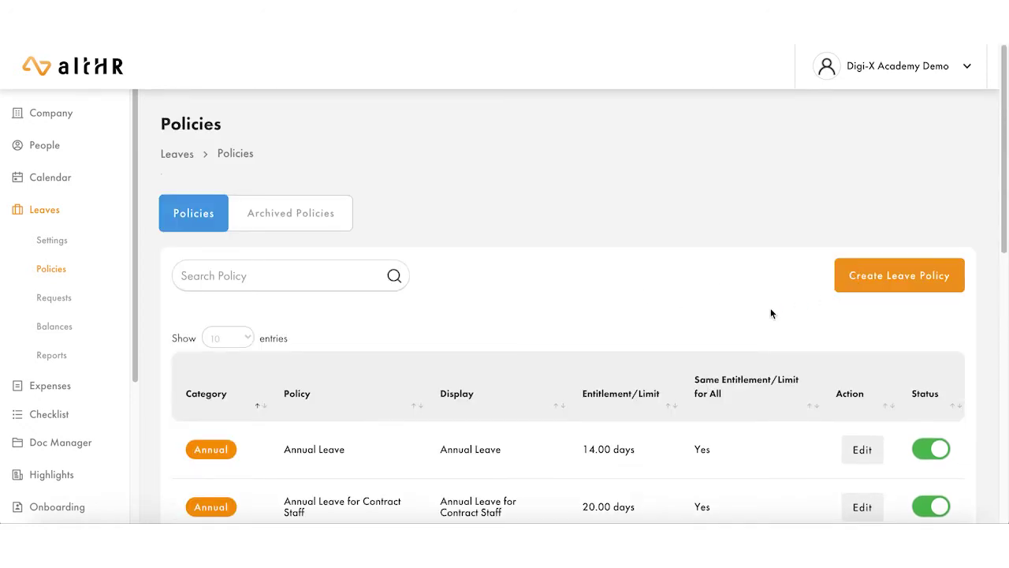
- Start creating a new leave policy in the Generic Leave category
click(861, 289)
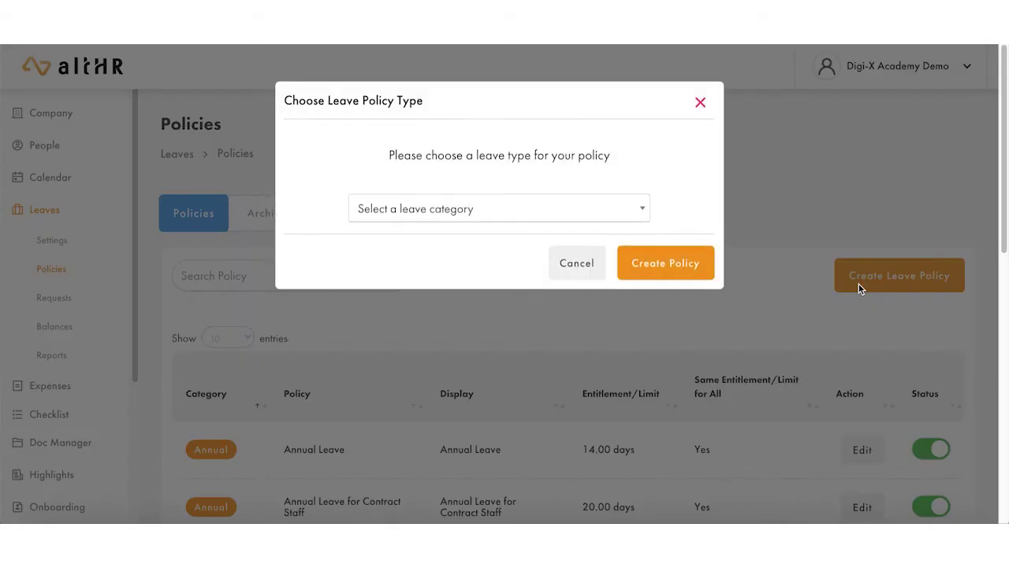
click(445, 209)
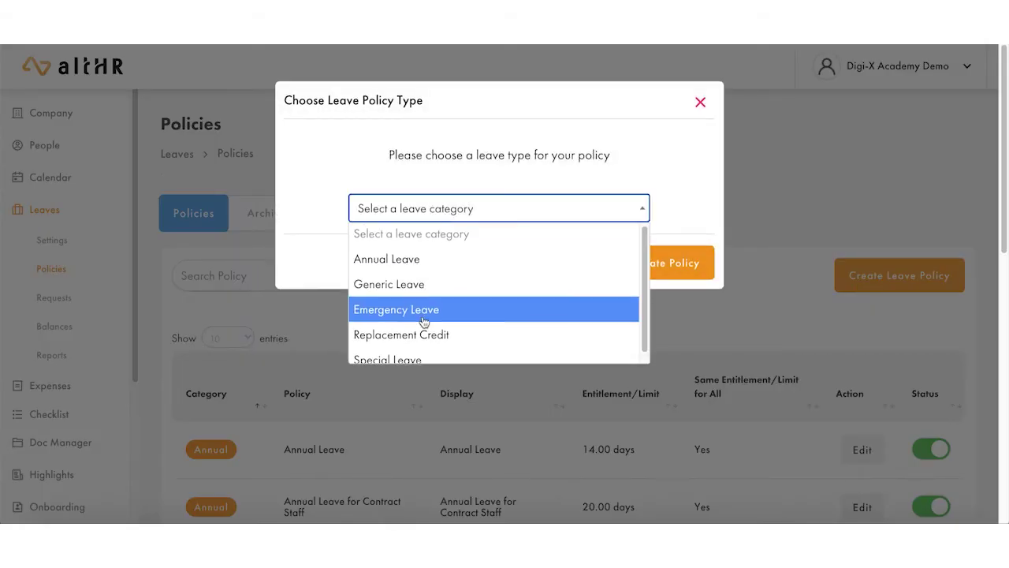
scroll(426, 311, down, 1)
click(432, 275)
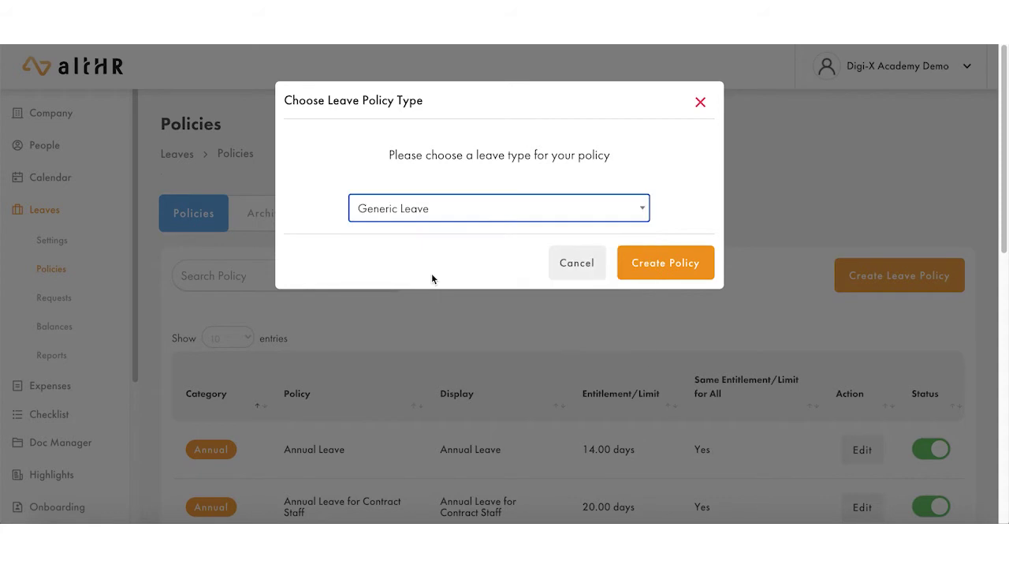
click(648, 264)
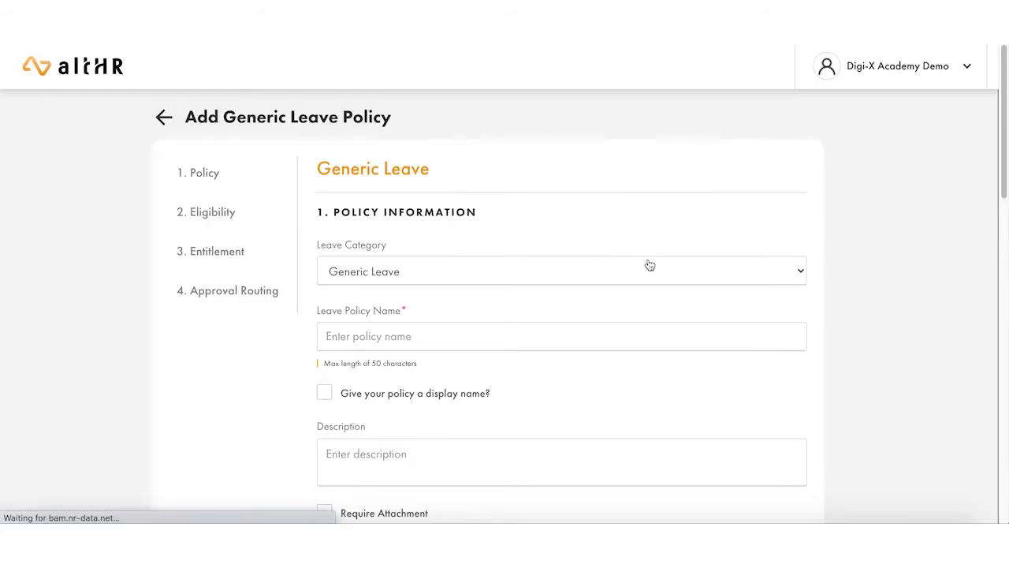
- Name the leave policy "Sick Leave for Contract Staff"
scroll(499, 246, down, 2)
click(499, 245)
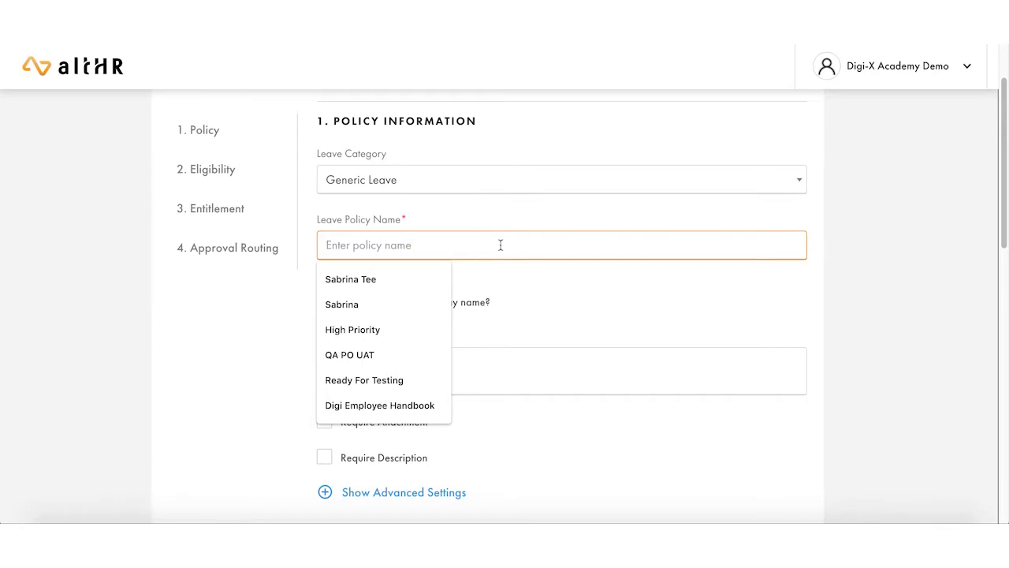
text(Sick Leave )
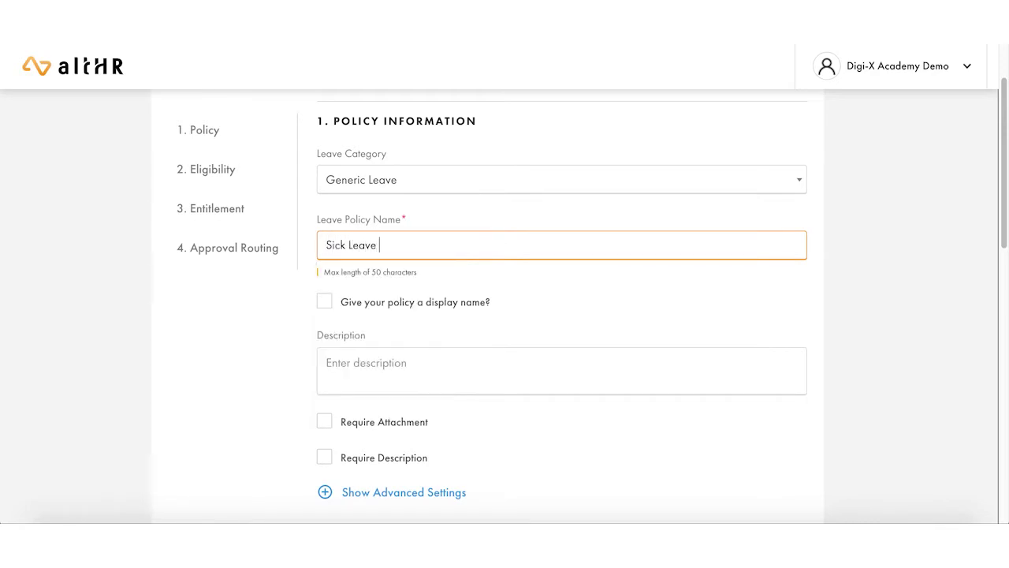
text(for Contract Staff)
key(ctrl+a)
- Give the policy a separate display name, "Sick Leave"
click(465, 302)
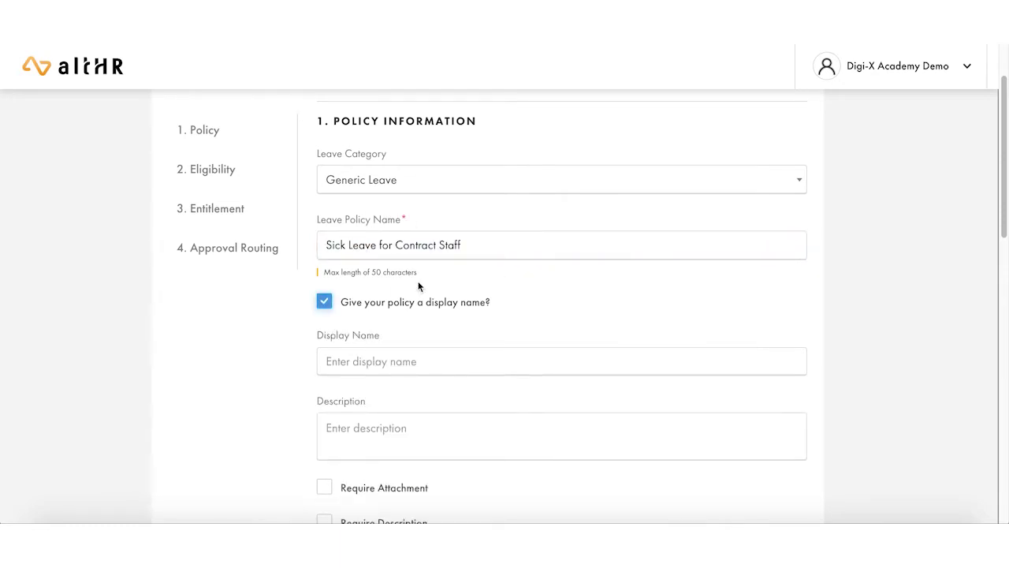
scroll(421, 265, down, 1)
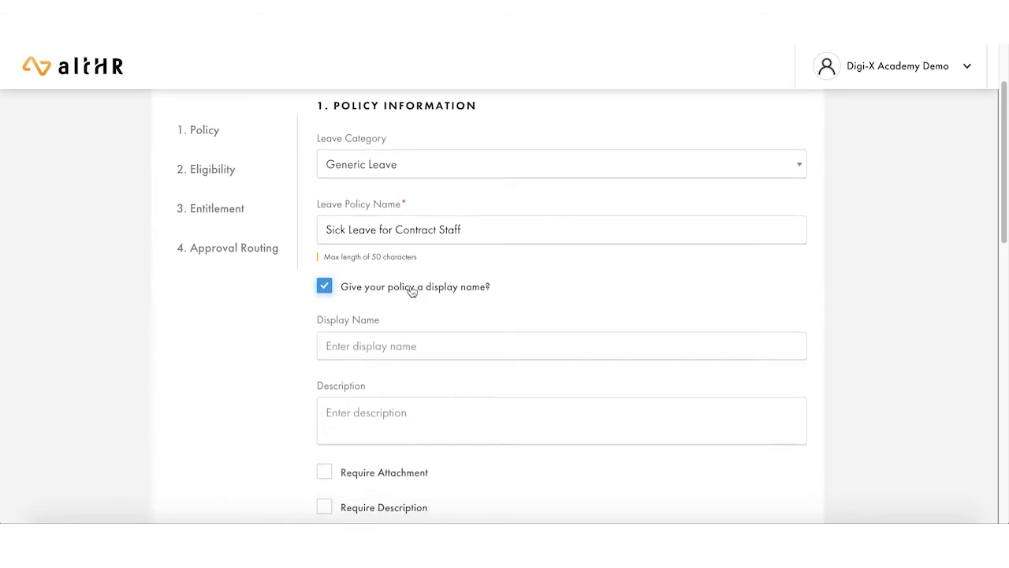
click(406, 344)
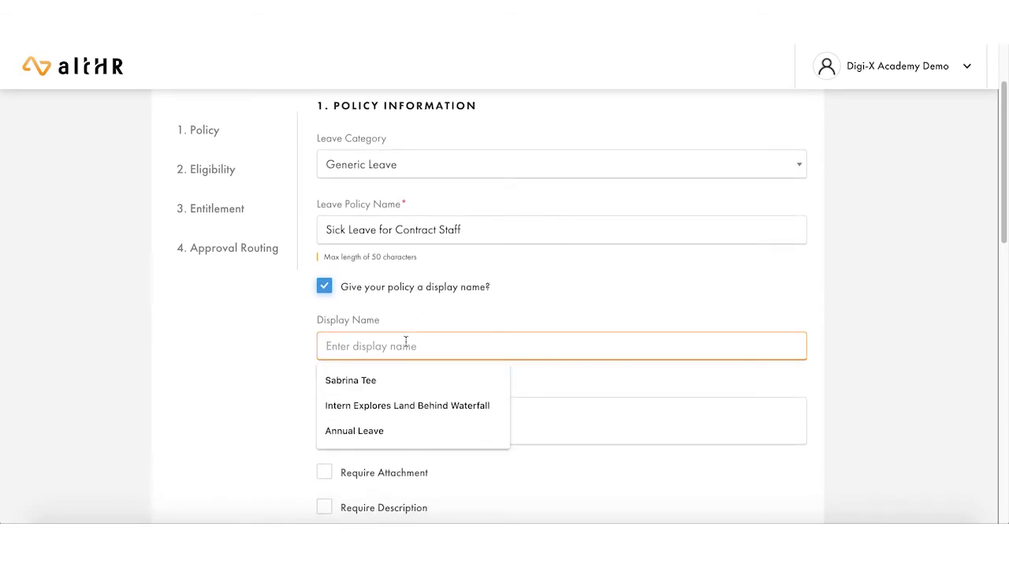
text(Sick Leave)
click(440, 313)
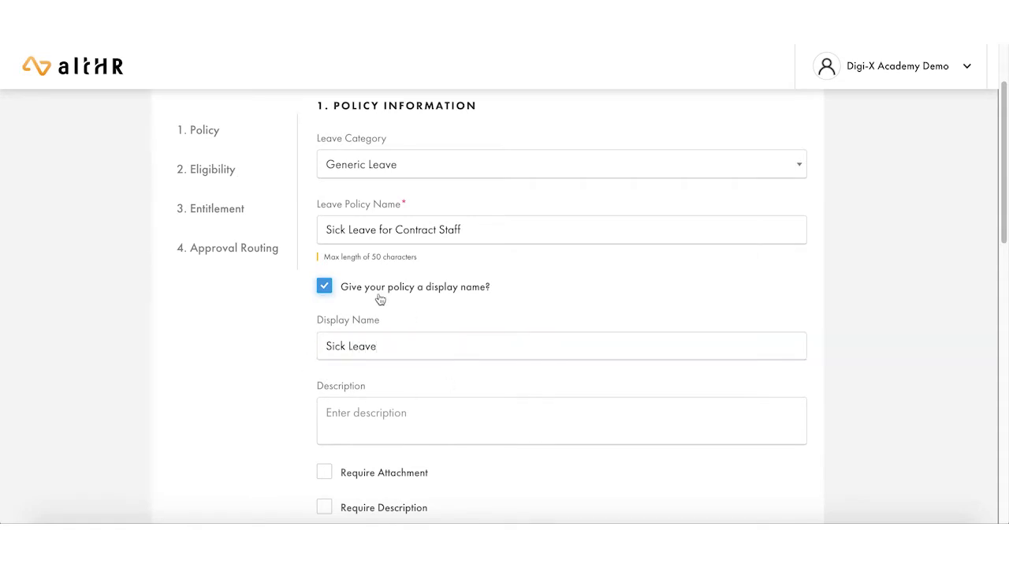
- Make both an attachment and a description required for requests under this policy
scroll(380, 298, down, 1)
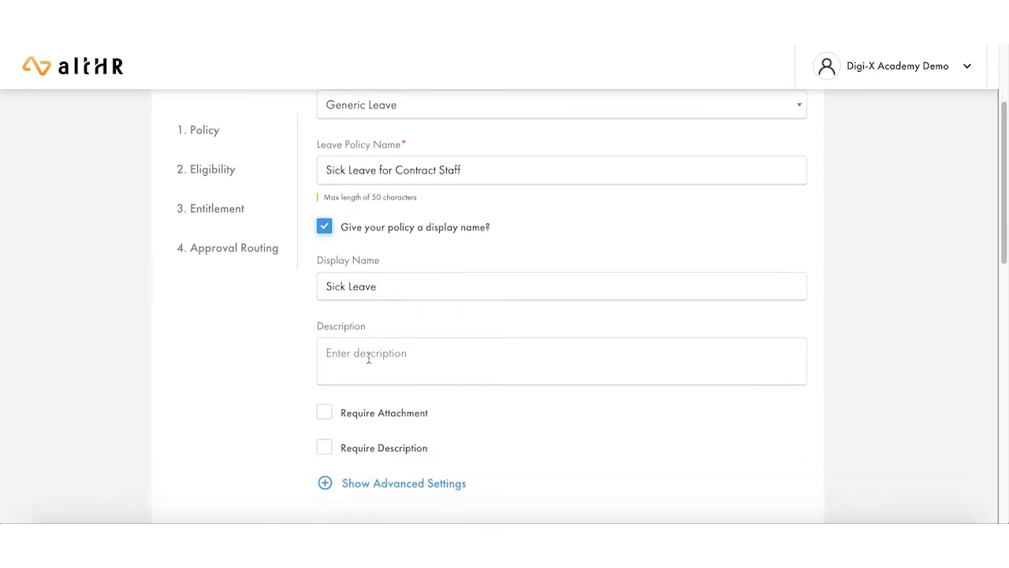
scroll(368, 357, down, 1)
click(325, 333)
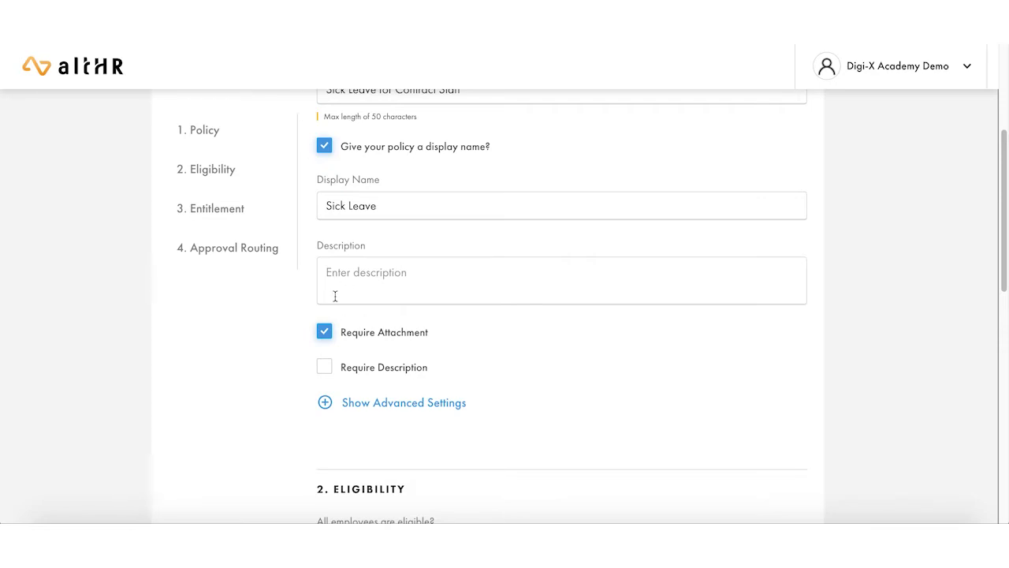
click(324, 367)
scroll(377, 344, down, 1)
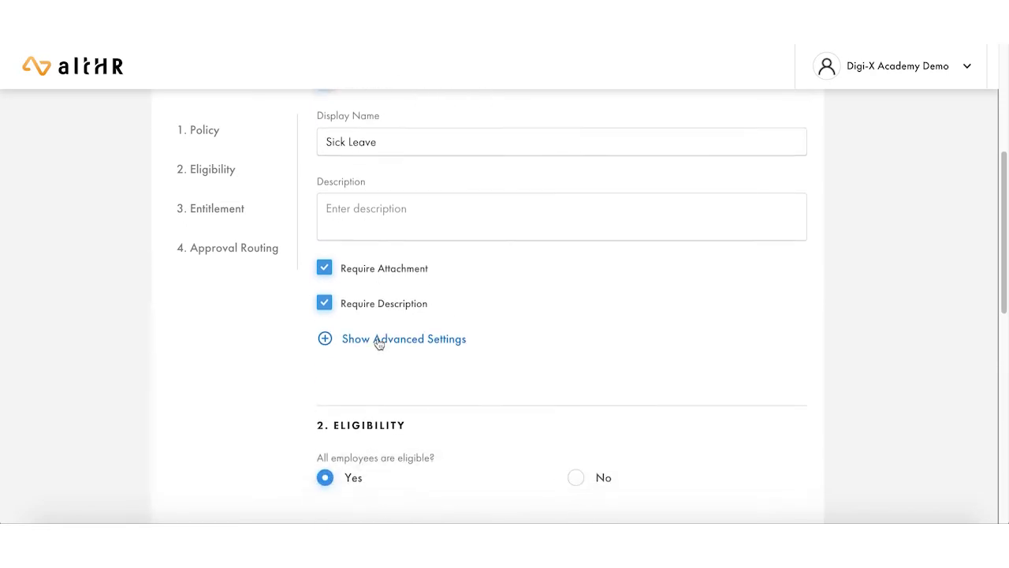
- Show the policy's advanced settings and choose Working Day for counting days and Full Pay as the pay type
click(378, 347)
scroll(539, 302, down, 2)
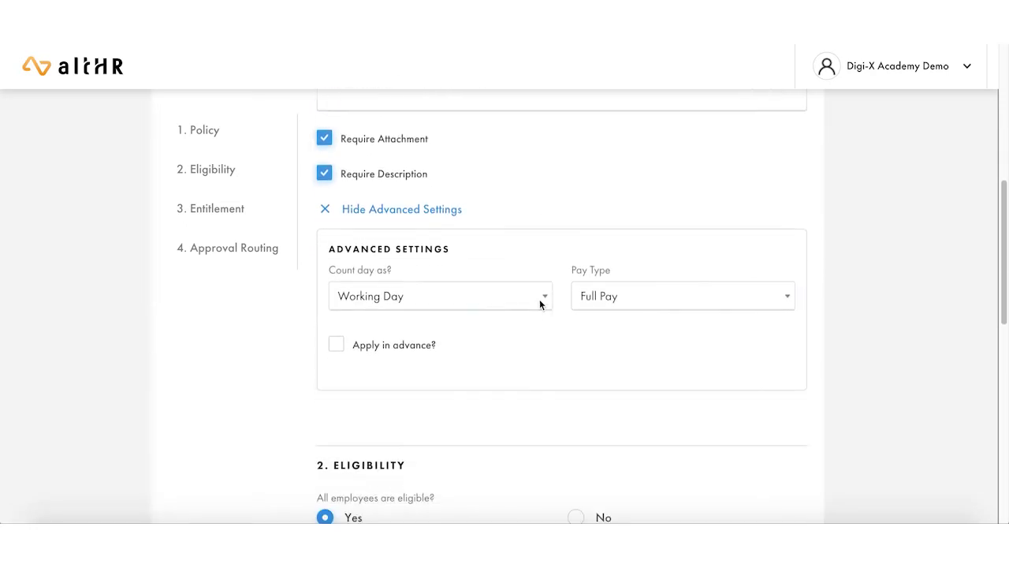
scroll(539, 304, down, 1)
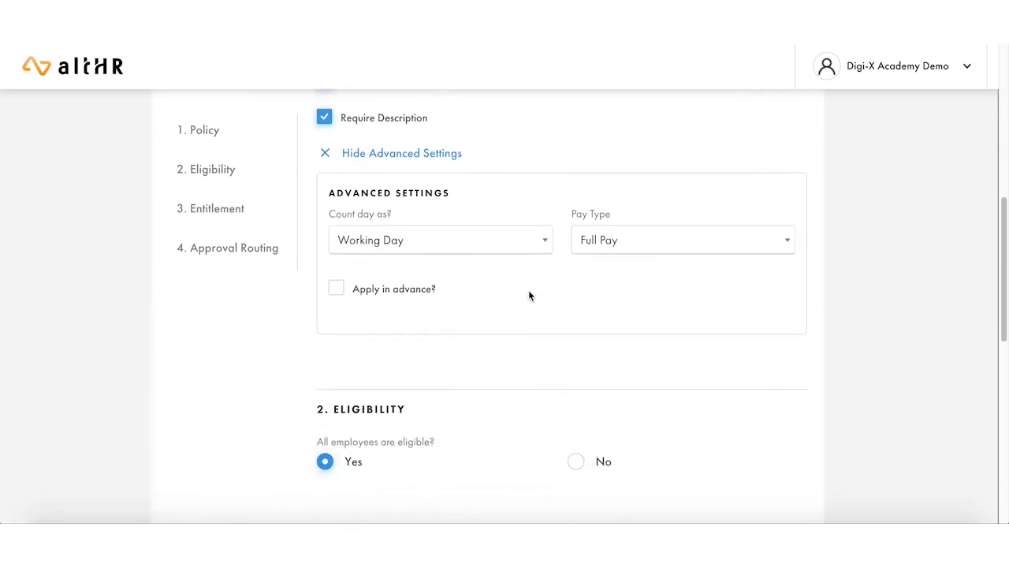
click(372, 237)
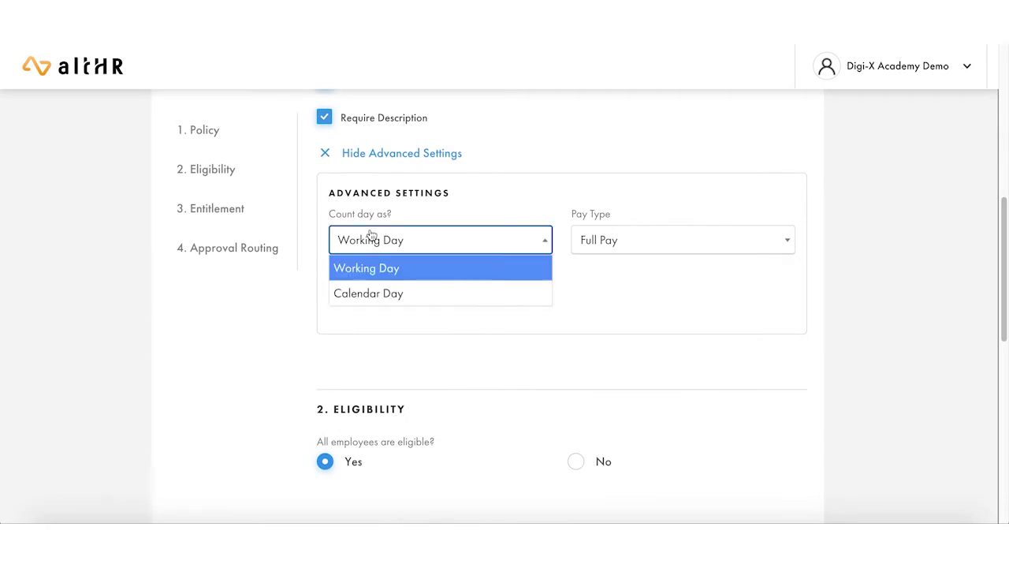
click(384, 269)
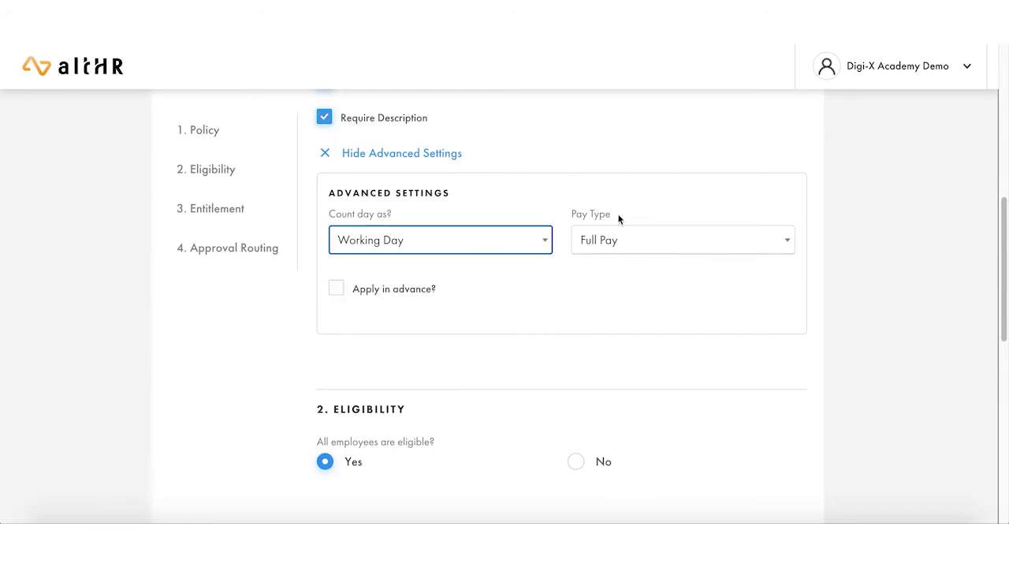
click(614, 242)
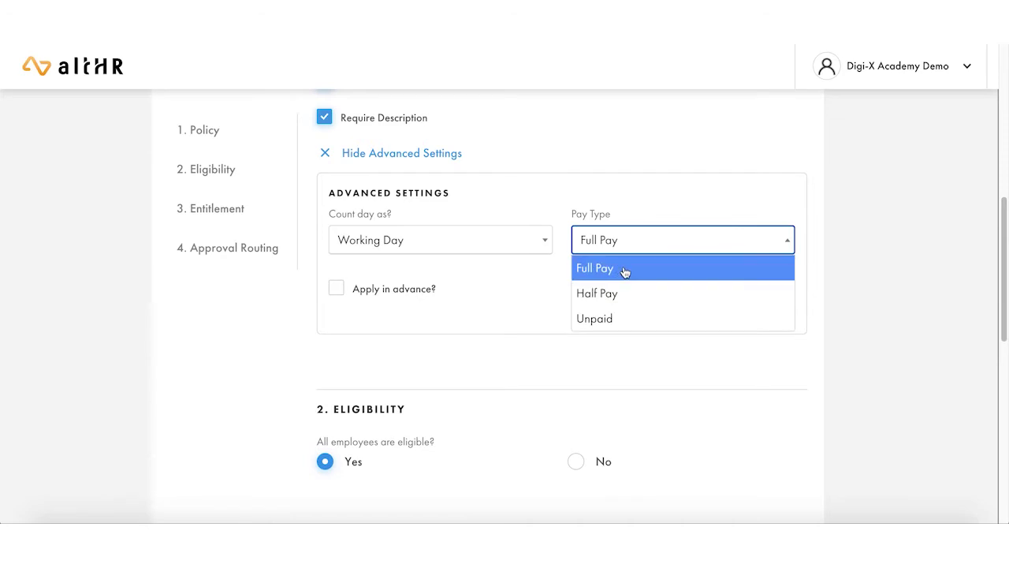
click(522, 303)
click(628, 248)
- Require the leave to be applied for 5 days in advance, counted as Calendar Days
click(462, 285)
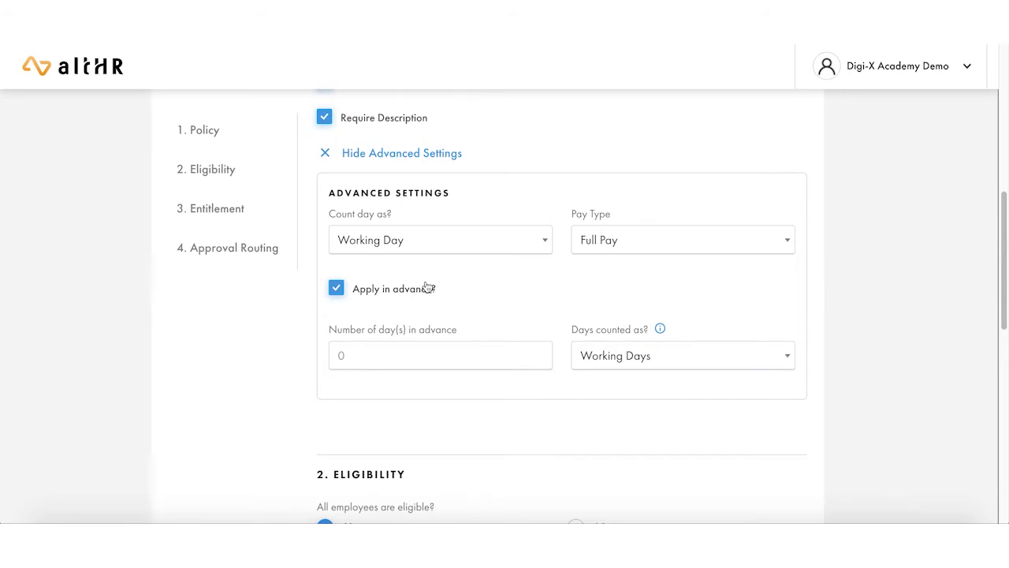
scroll(425, 289, up, 5)
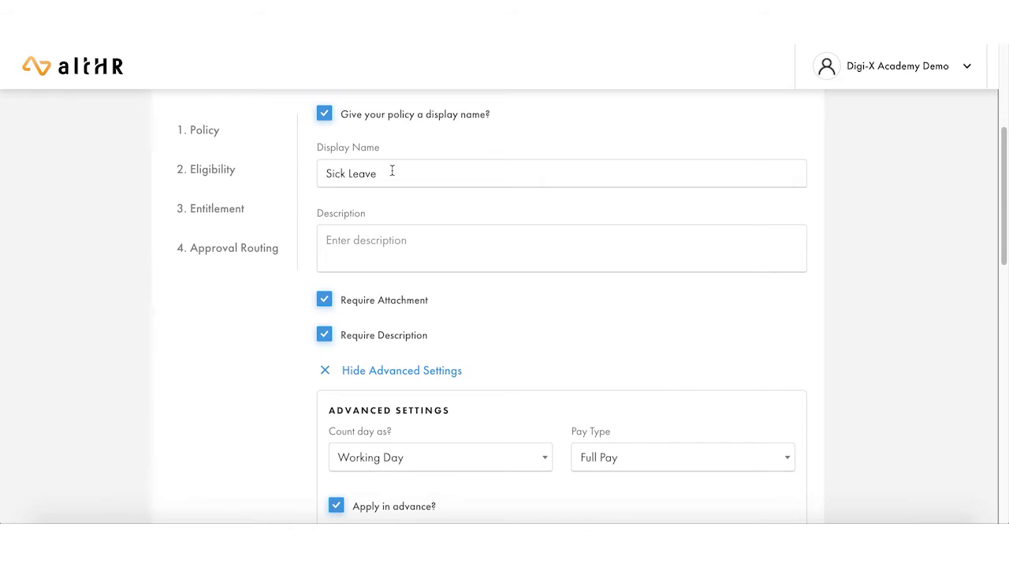
scroll(392, 171, down, 5)
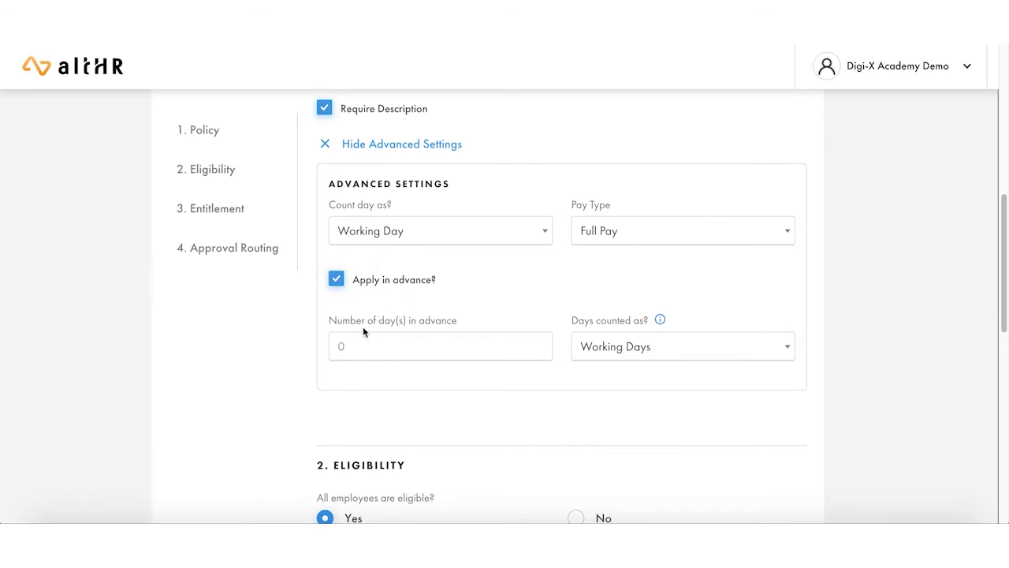
click(368, 348)
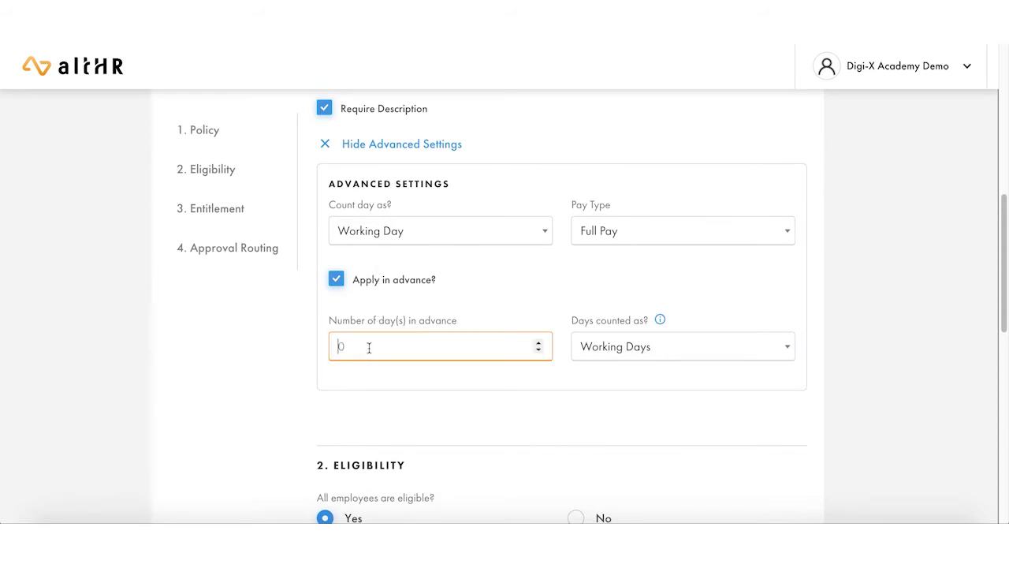
text(5)
click(597, 347)
click(608, 400)
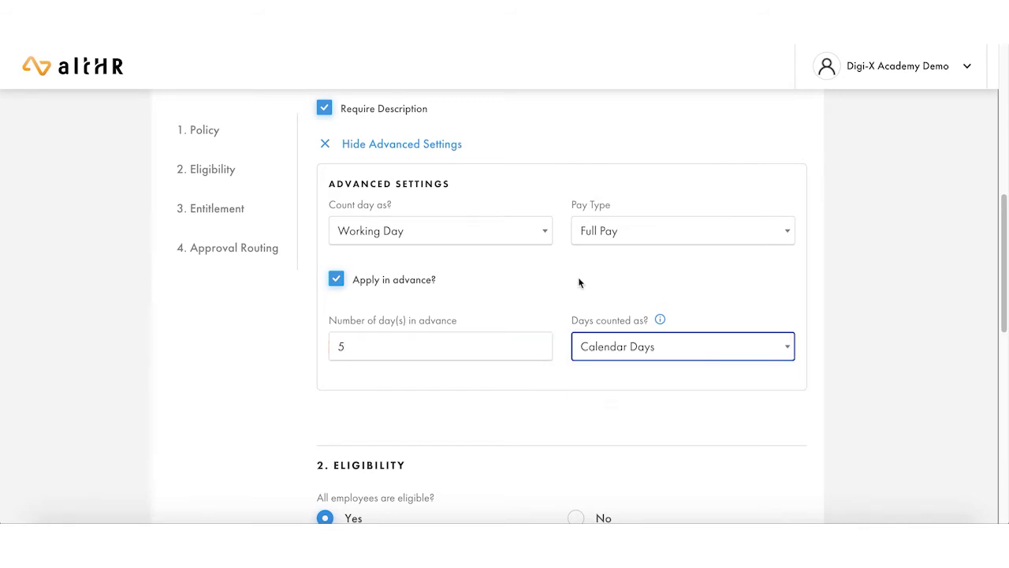
- Restrict eligibility by the Contract Type criterion, leaving only Contract employees selected and excluding Permanent ones
scroll(578, 283, down, 3)
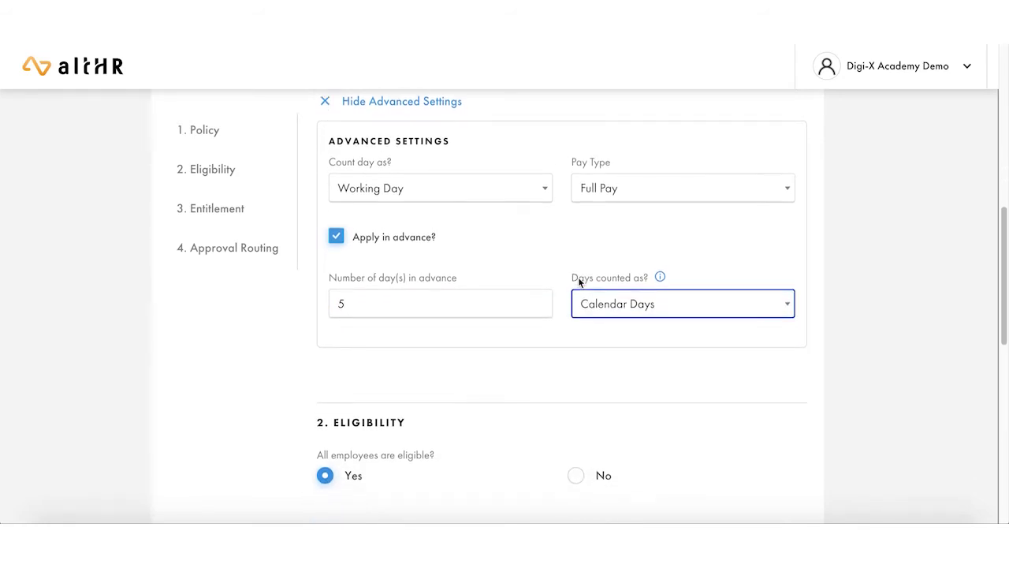
scroll(578, 282, down, 2)
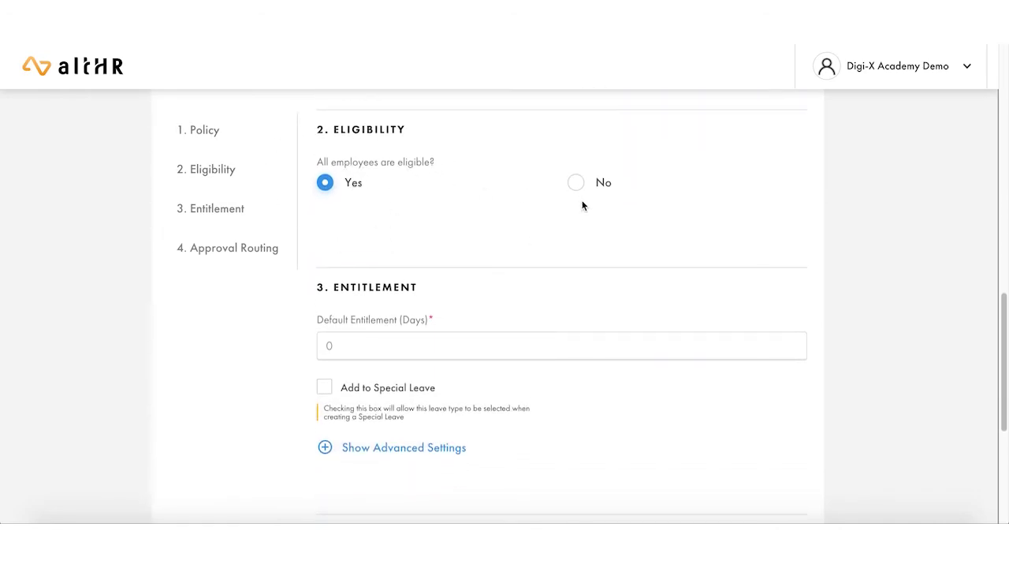
scroll(582, 213, up, 8)
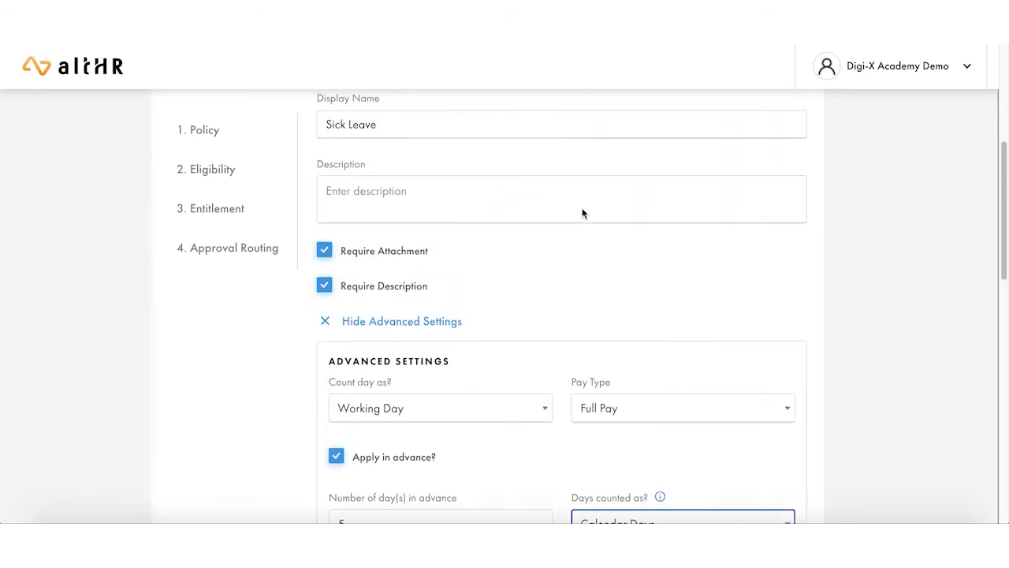
scroll(582, 207, down, 8)
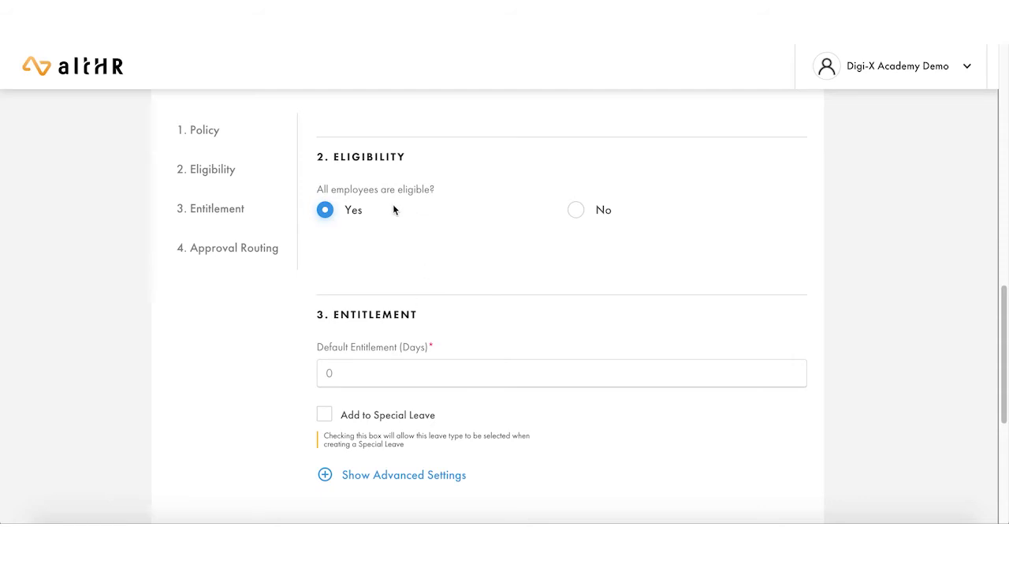
click(576, 213)
click(403, 271)
scroll(392, 326, down, 2)
scroll(393, 327, down, 2)
scroll(394, 327, up, 2)
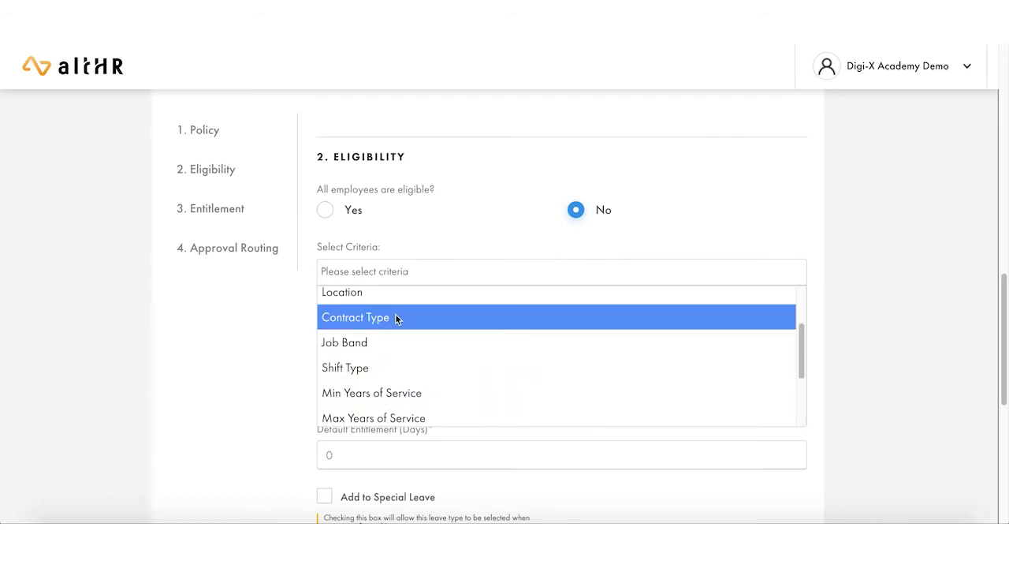
click(396, 317)
click(342, 385)
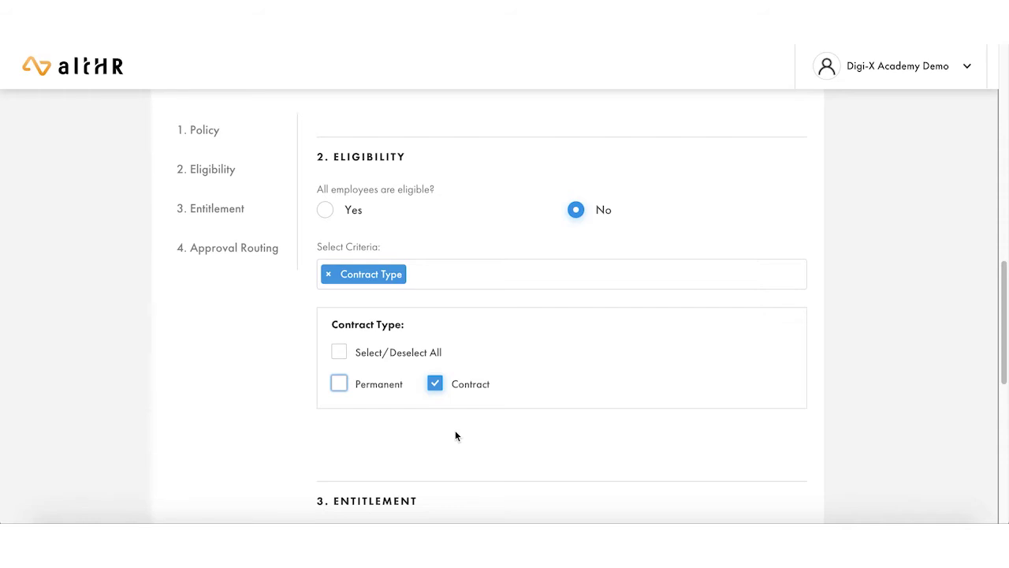
scroll(455, 435, down, 5)
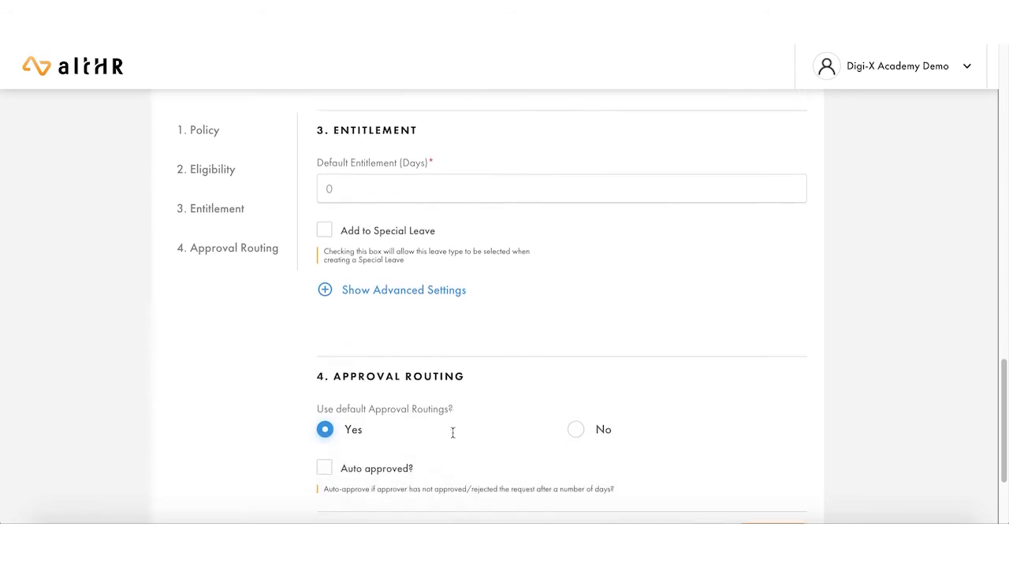
- Set the default entitlement to 20 days and show the advanced entitlement settings
click(410, 190)
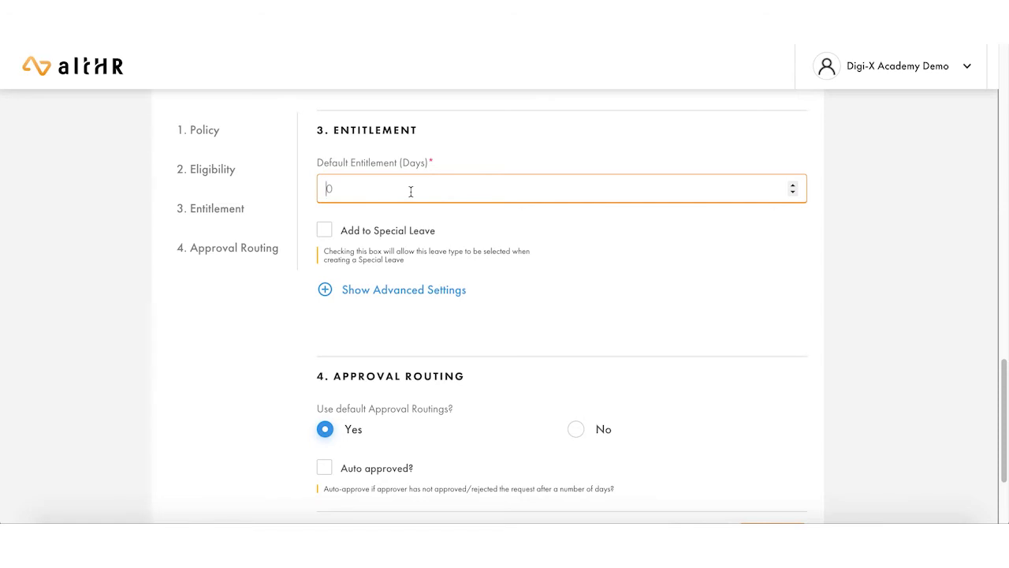
text(20)
click(387, 290)
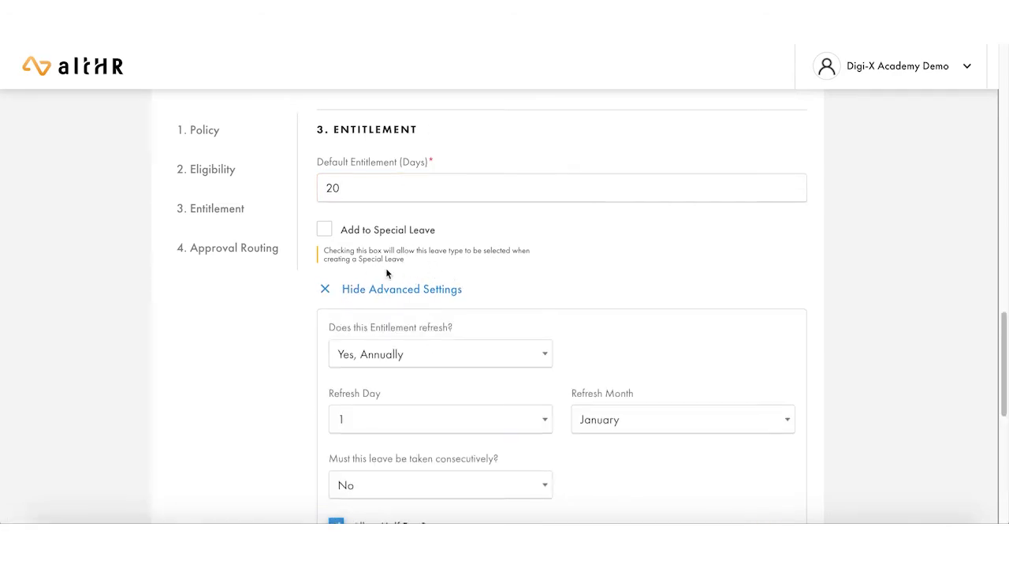
scroll(388, 272, down, 1)
scroll(395, 224, down, 1)
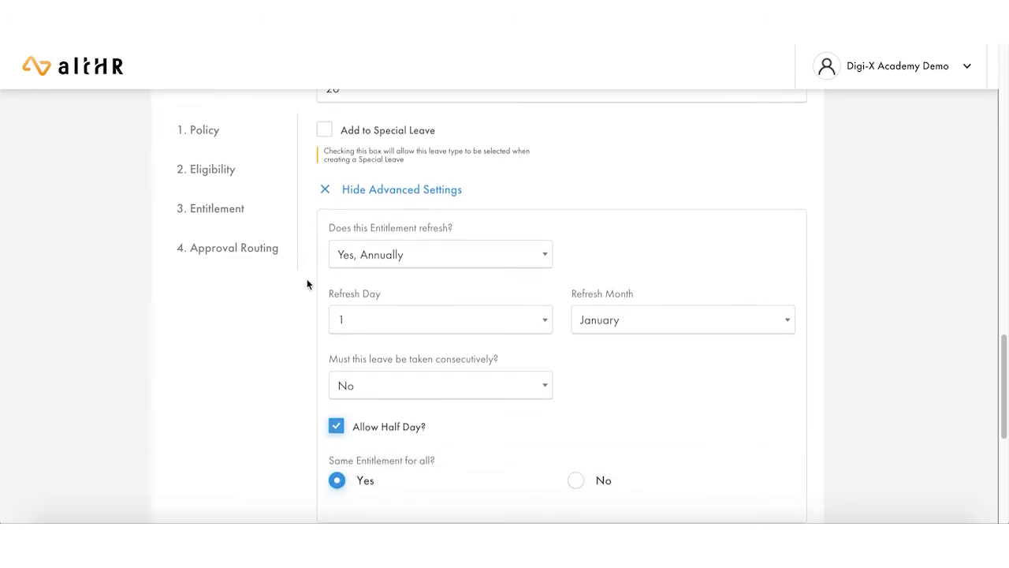
scroll(385, 287, down, 1)
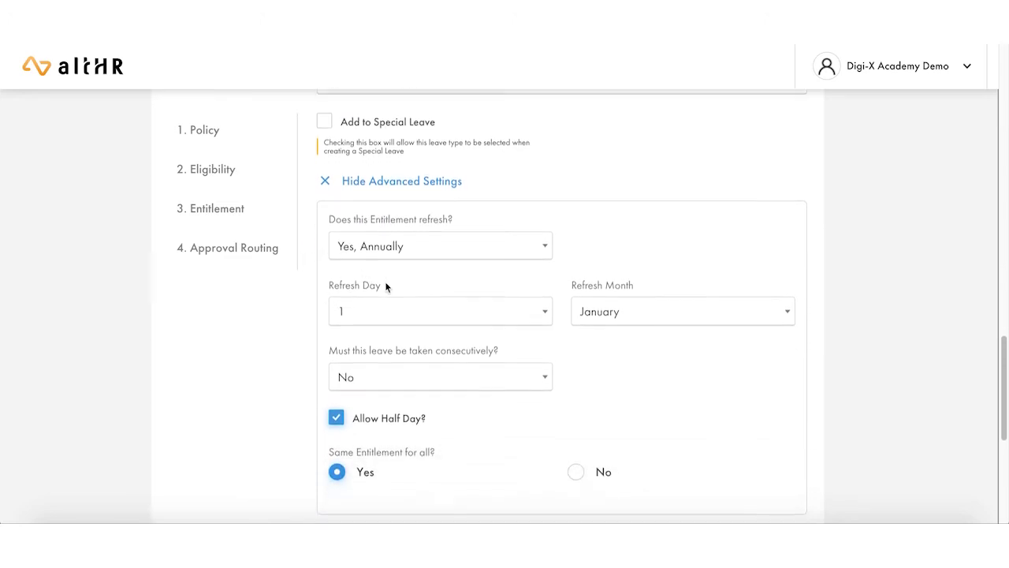
- Review the entitlement refresh options, keeping annual refresh, and set the refresh month to July
click(413, 186)
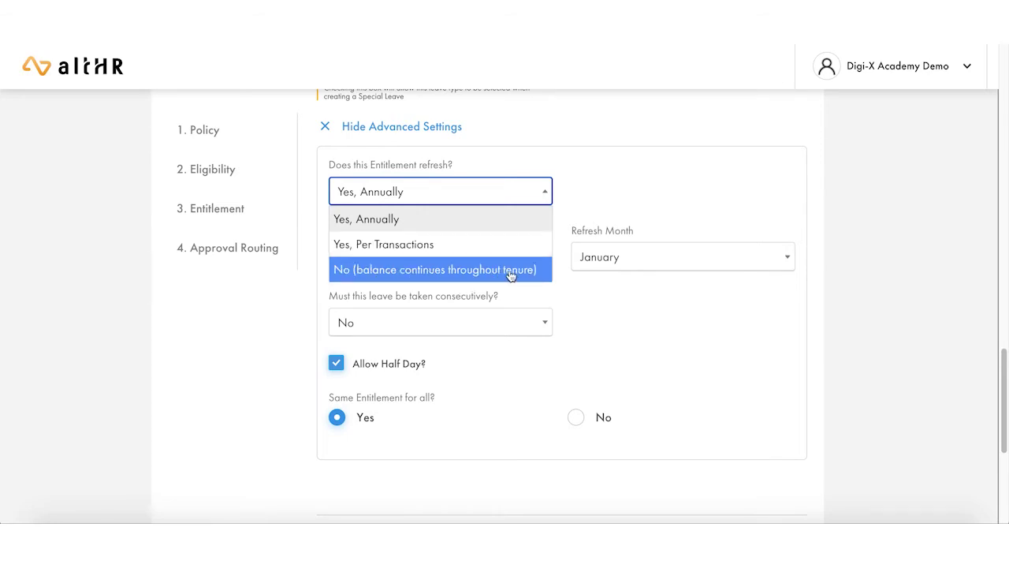
click(593, 309)
scroll(570, 276, up, 2)
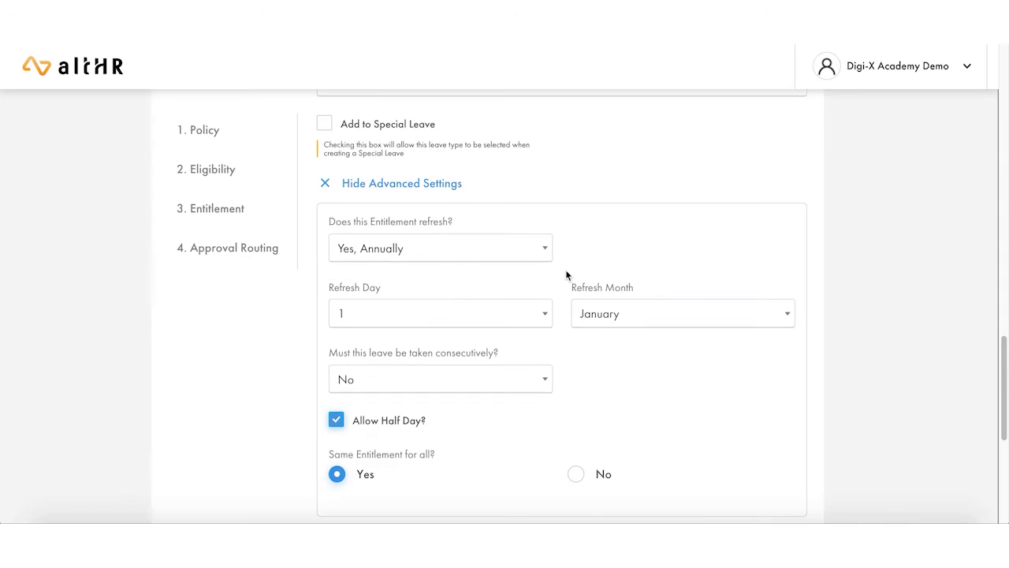
scroll(566, 275, down, 1)
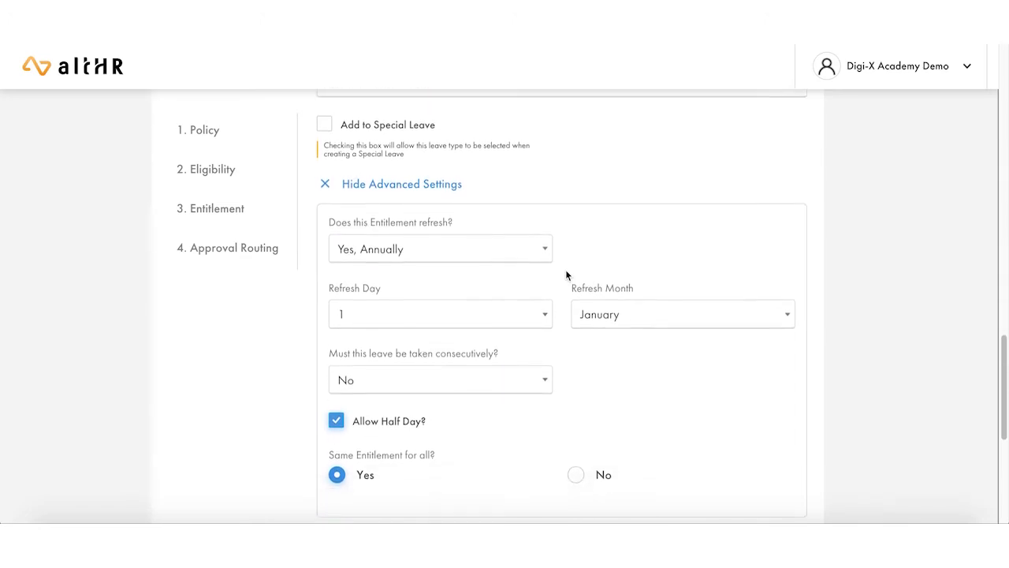
click(505, 250)
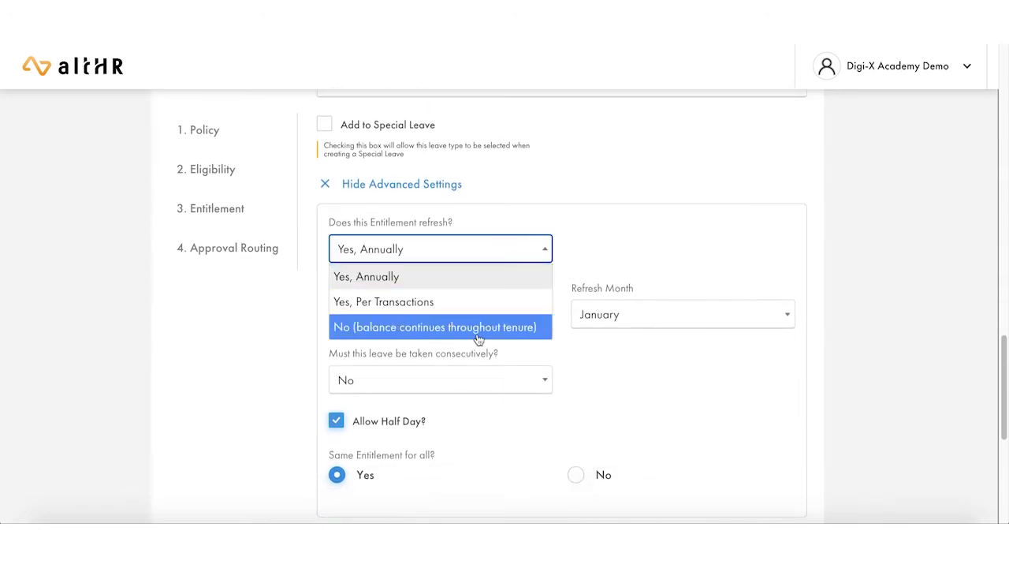
click(609, 364)
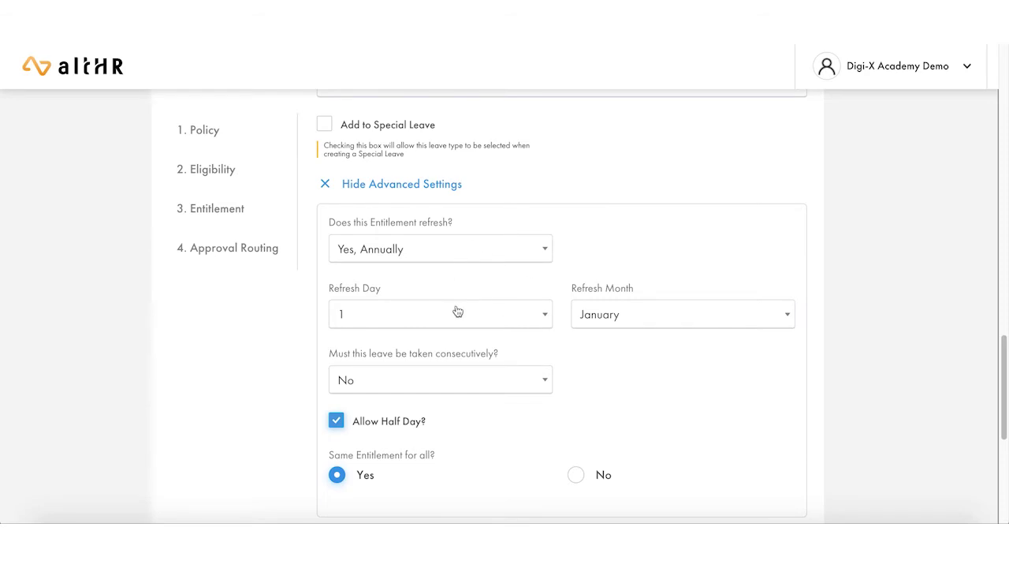
scroll(456, 307, down, 2)
click(554, 236)
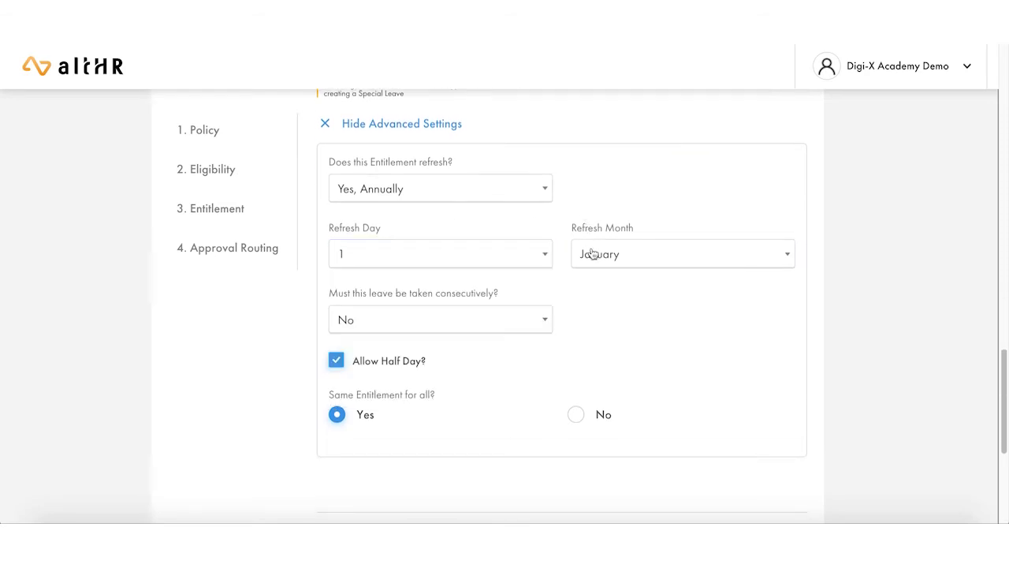
click(591, 254)
scroll(607, 387, down, 2)
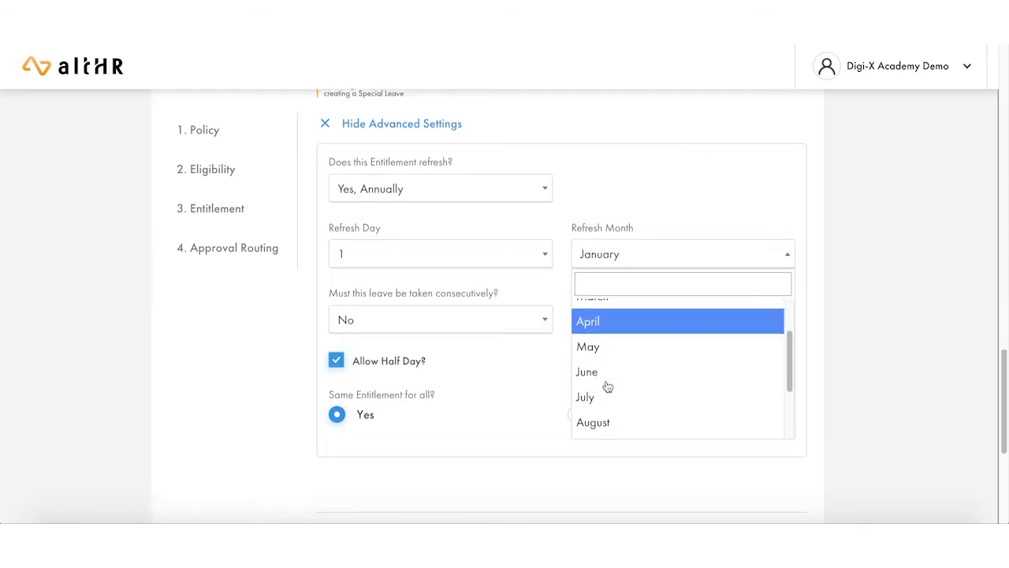
click(606, 399)
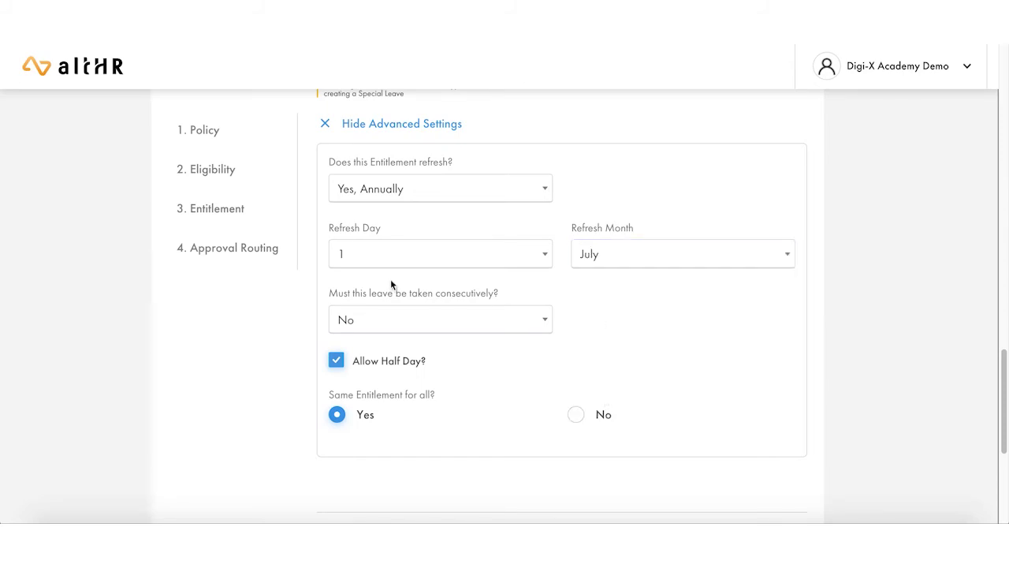
- Choose No for giving everyone the same entitlement and vary it by the Location criterion
click(376, 320)
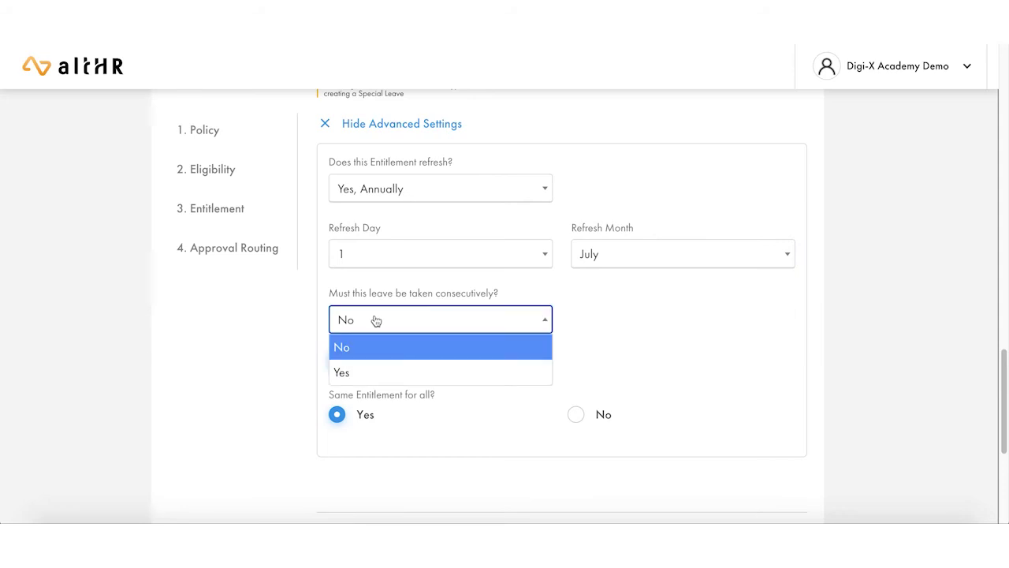
click(257, 334)
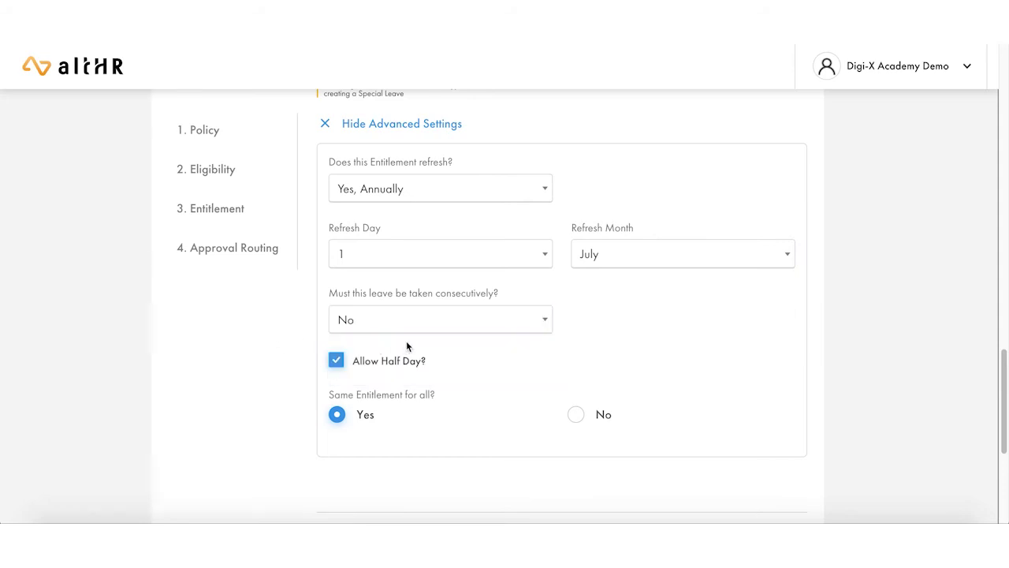
scroll(418, 329, down, 1)
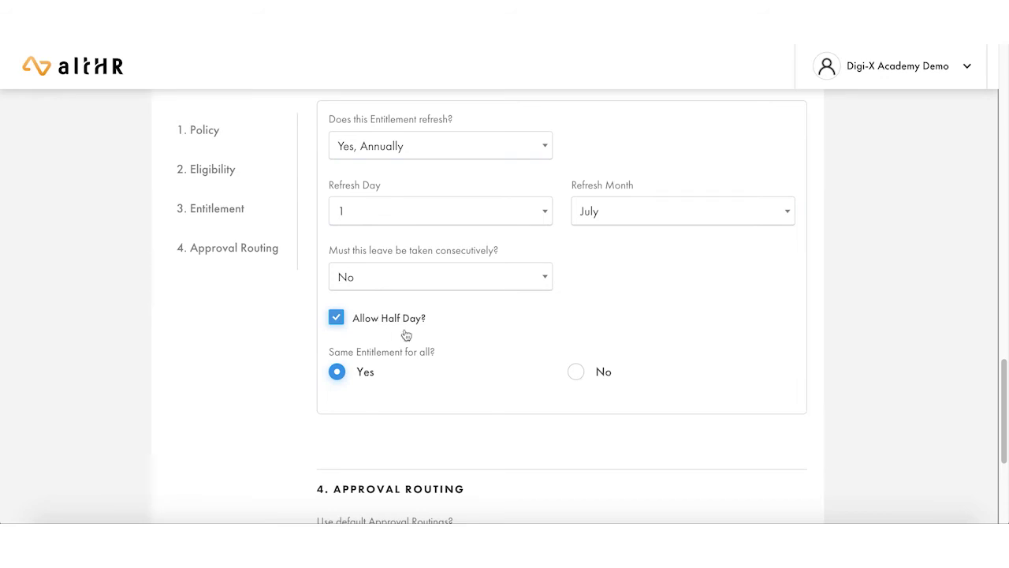
scroll(407, 319, down, 1)
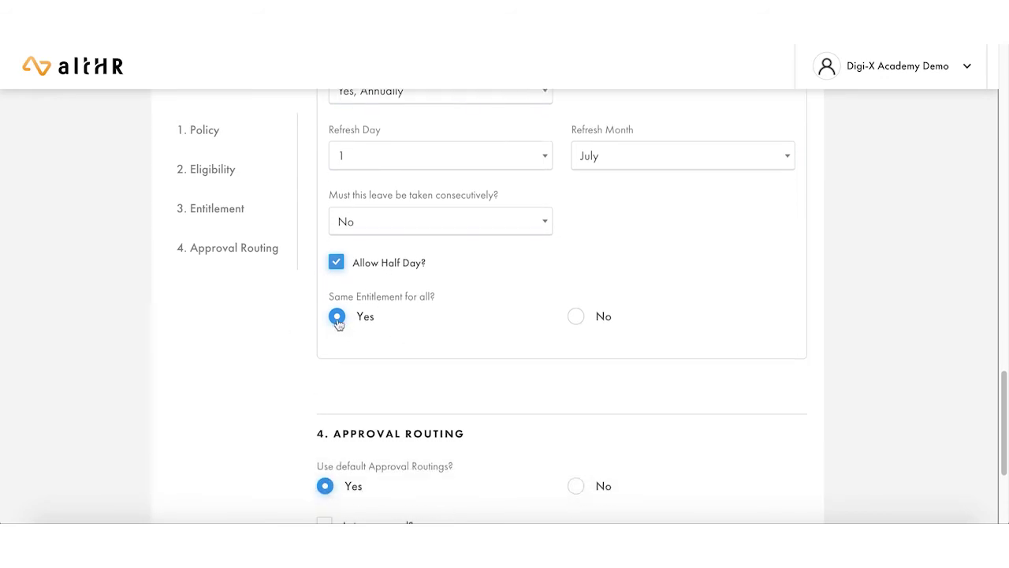
click(574, 318)
scroll(506, 318, down, 3)
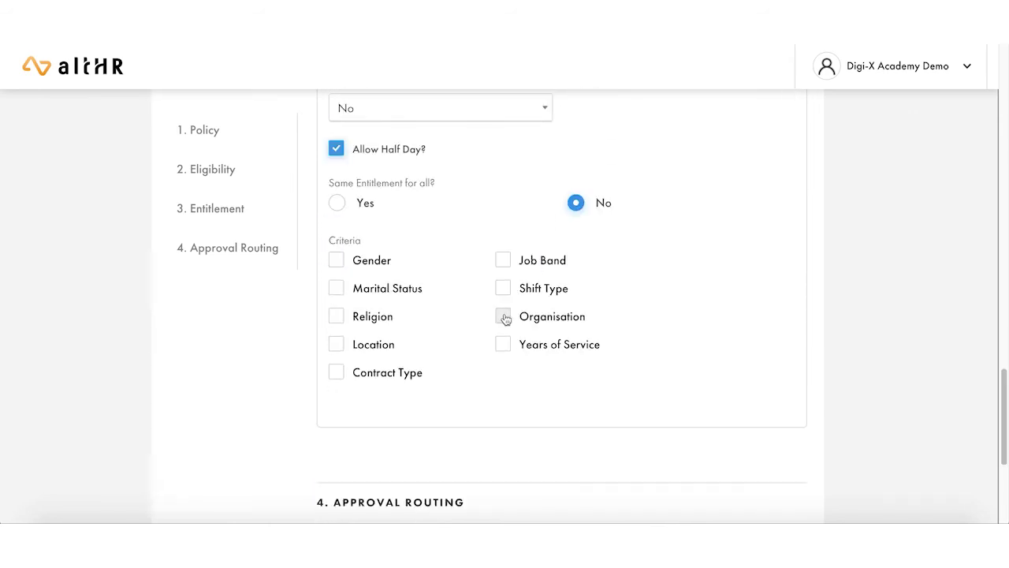
click(351, 293)
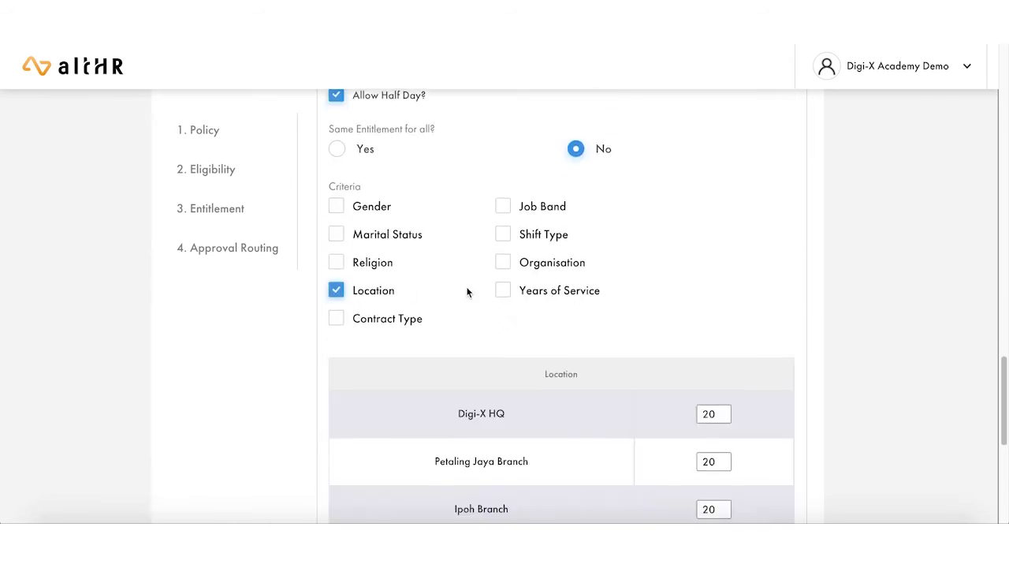
- Set the Ipoh Branch entitlement to 25 days in the location table
scroll(469, 294, down, 2)
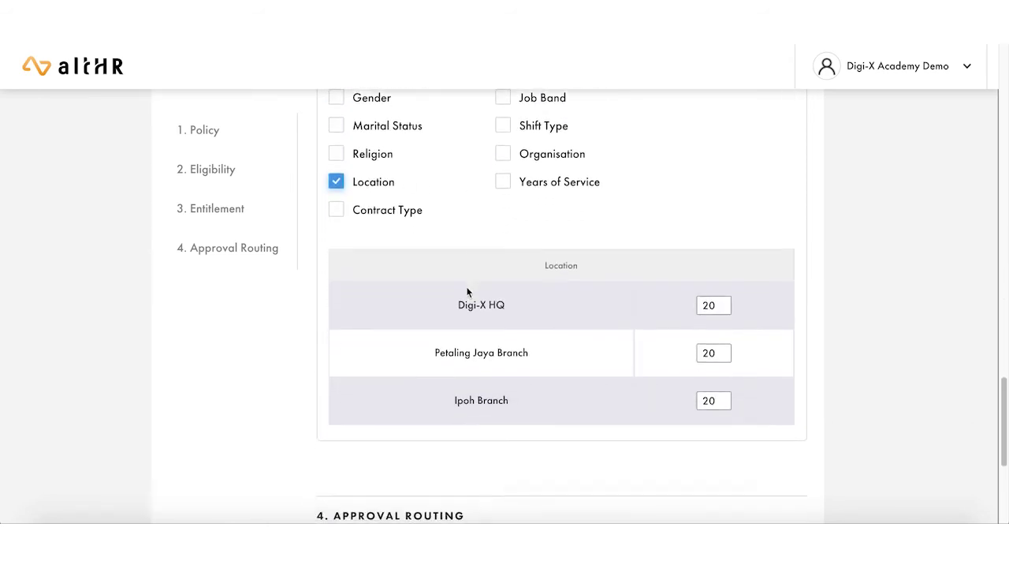
click(711, 393)
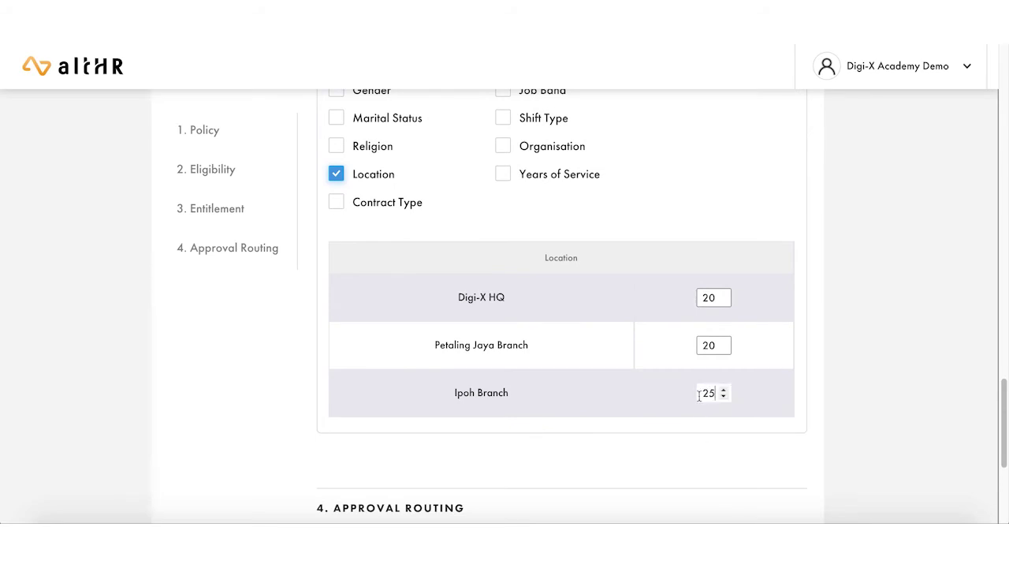
scroll(503, 211, up, 1)
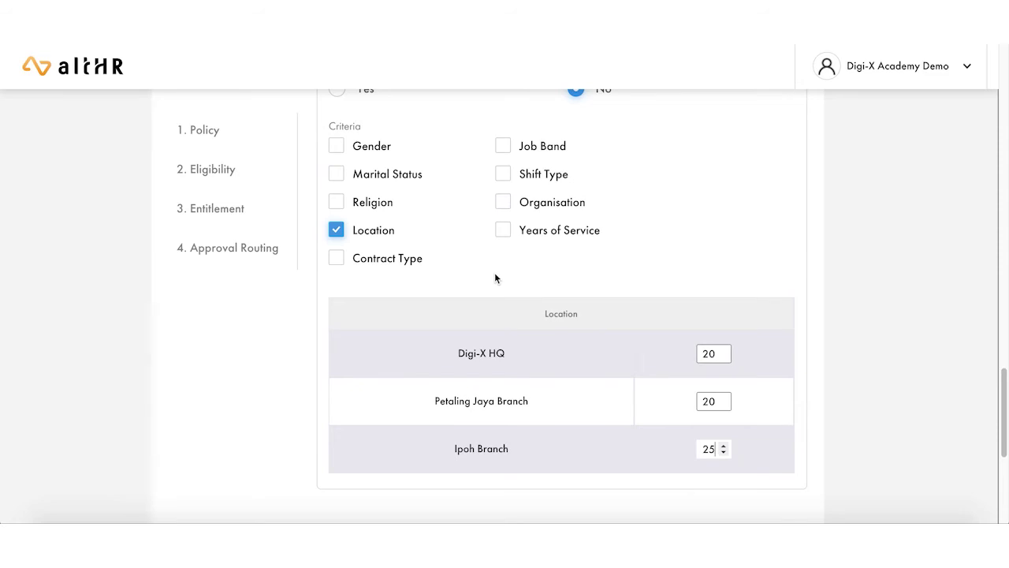
- Add Organisation as a second entitlement criterion and set the CEO Office entitlement at Digi-X HQ to 25 days
click(502, 203)
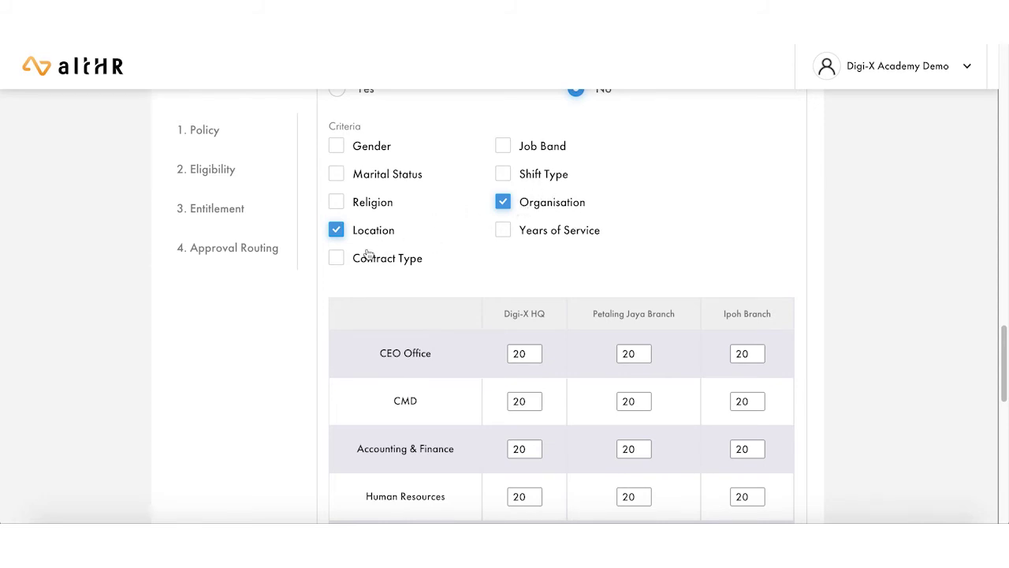
scroll(444, 240, down, 3)
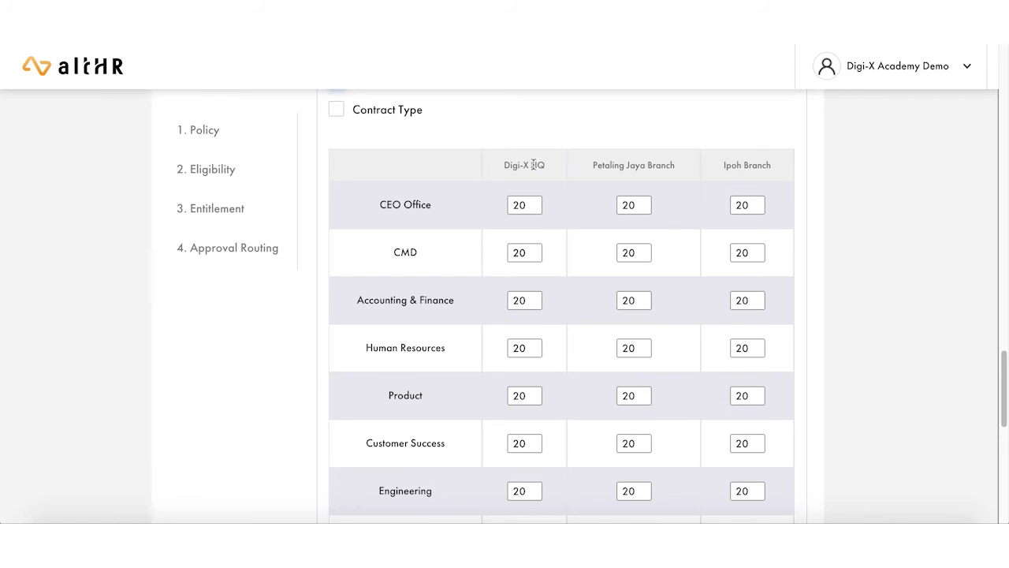
drag(506, 162, 542, 162)
click(402, 203)
drag(379, 204, 509, 185)
click(521, 161)
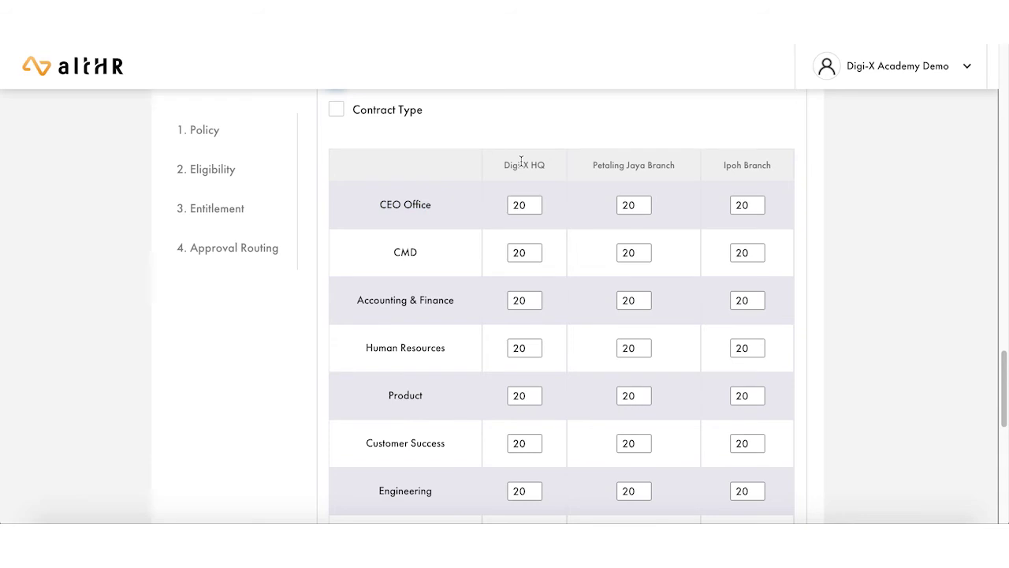
click(522, 205)
key(BackSpace)
text(5)
scroll(590, 198, down, 1)
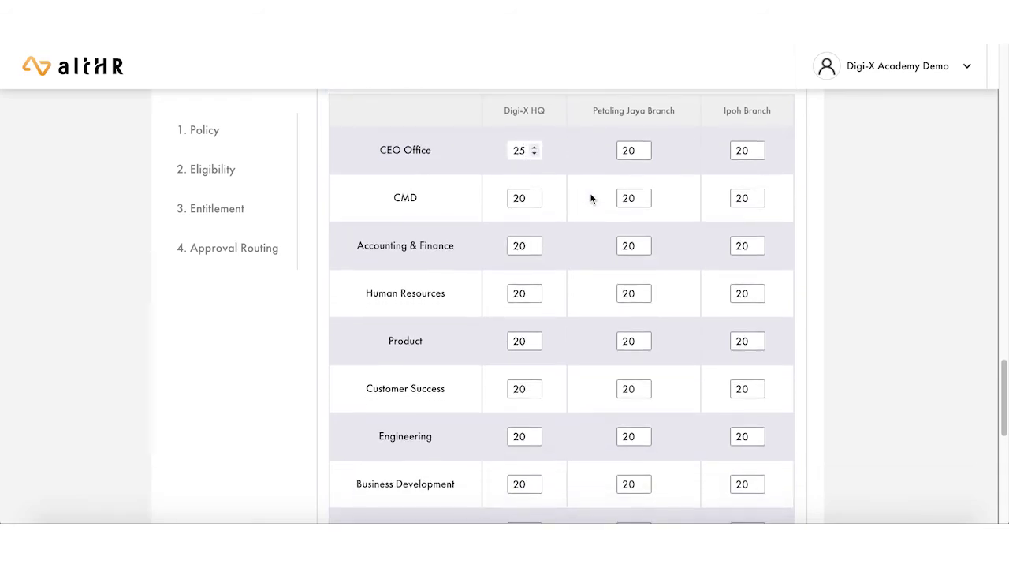
scroll(590, 198, up, 1)
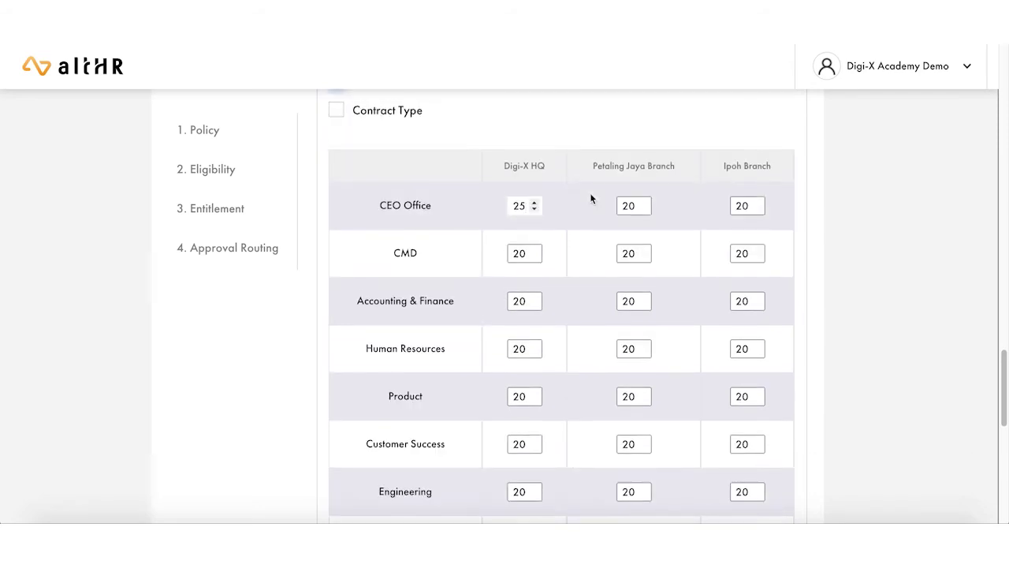
scroll(476, 282, up, 3)
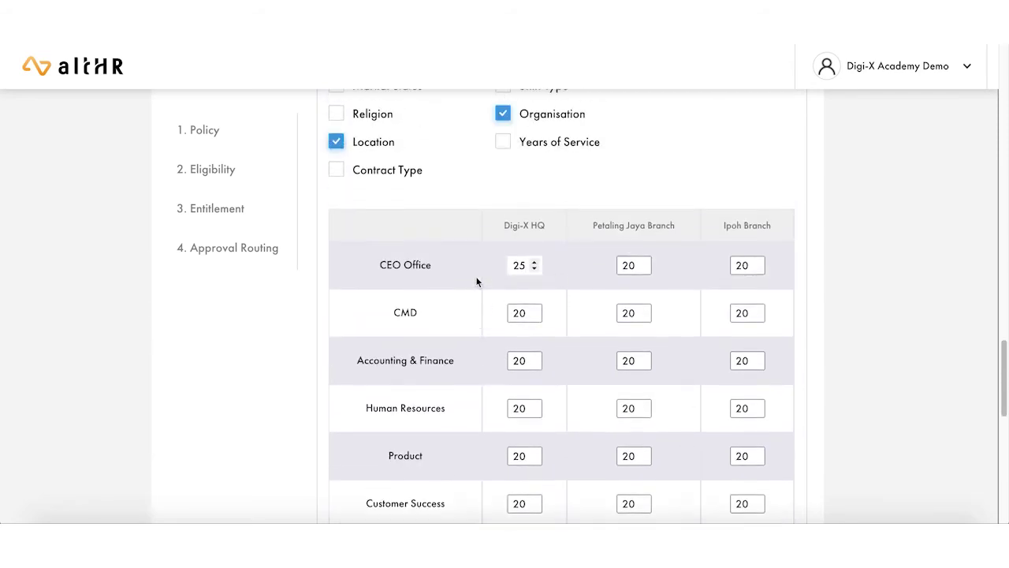
- Choose not to use the default approval routings and open the form for adding a custom approval routing
scroll(476, 282, down, 13)
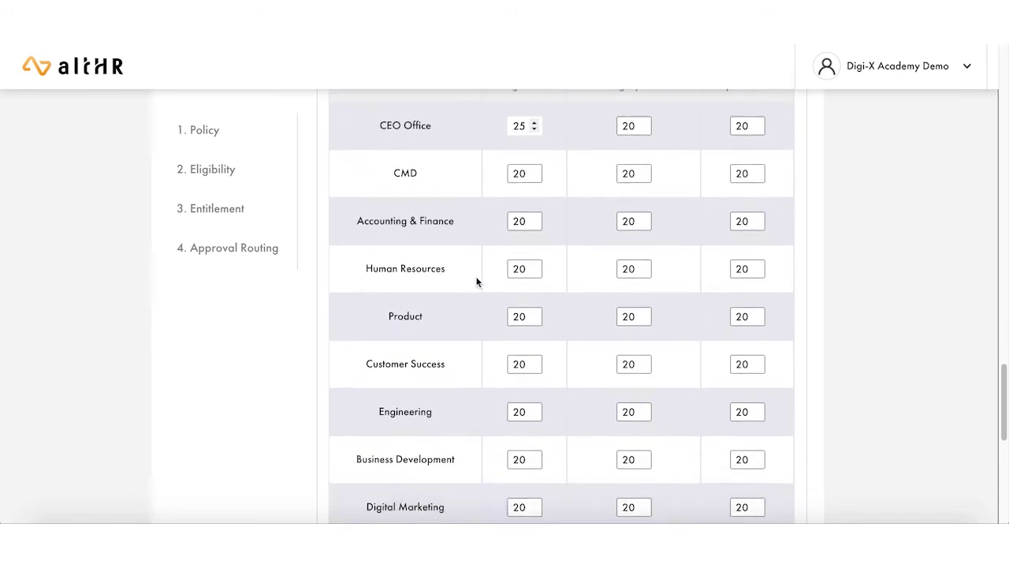
scroll(476, 282, down, 1)
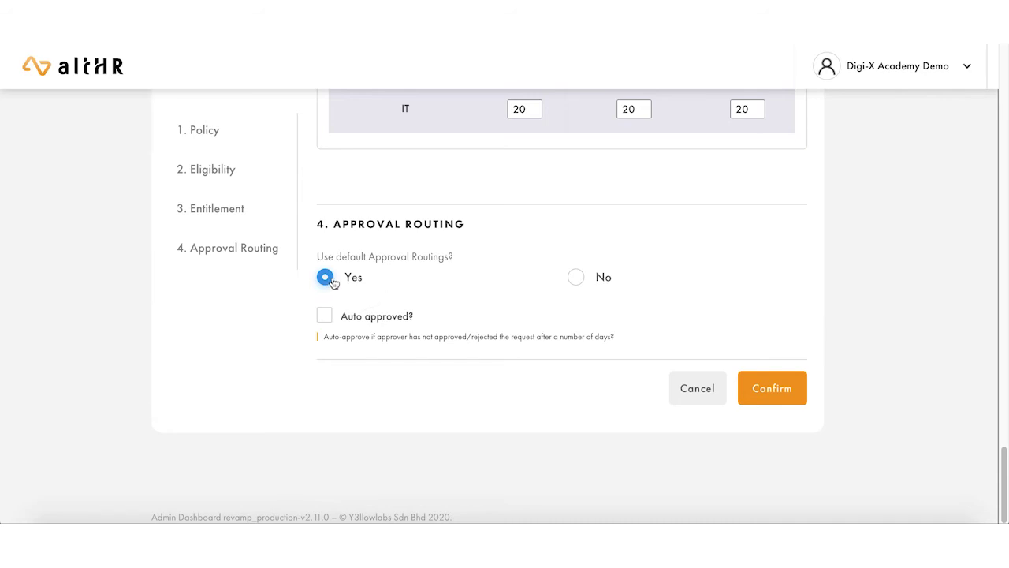
click(583, 277)
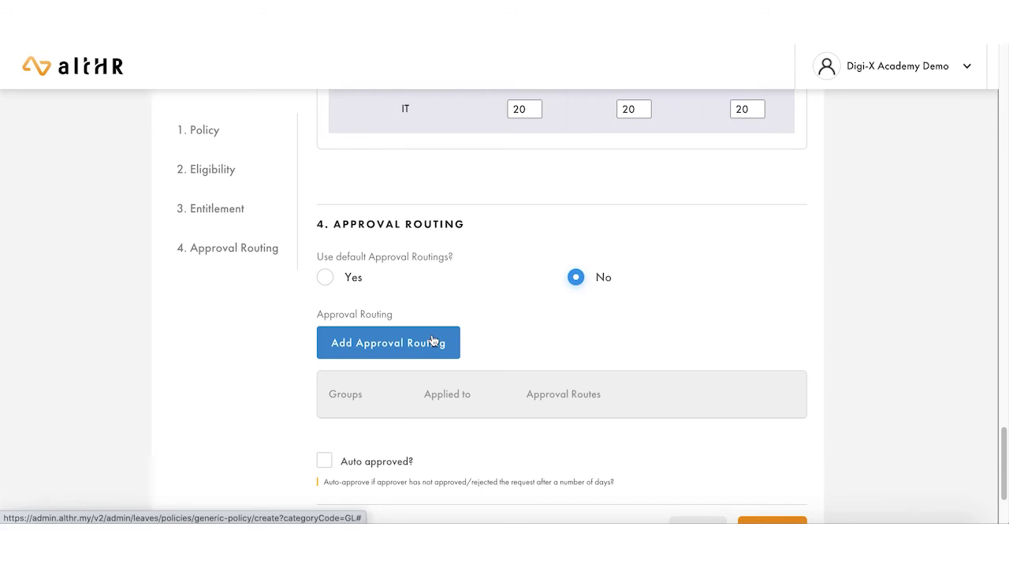
click(432, 342)
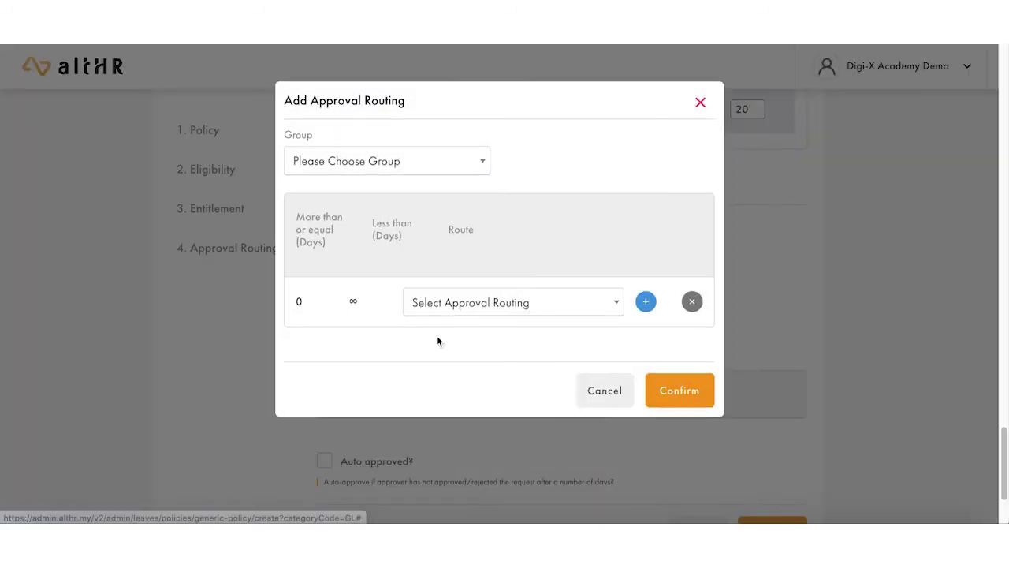
- Set the approval routing group to Organisation, choose the Digital Marketing unit, and look through the available approval routes
click(424, 163)
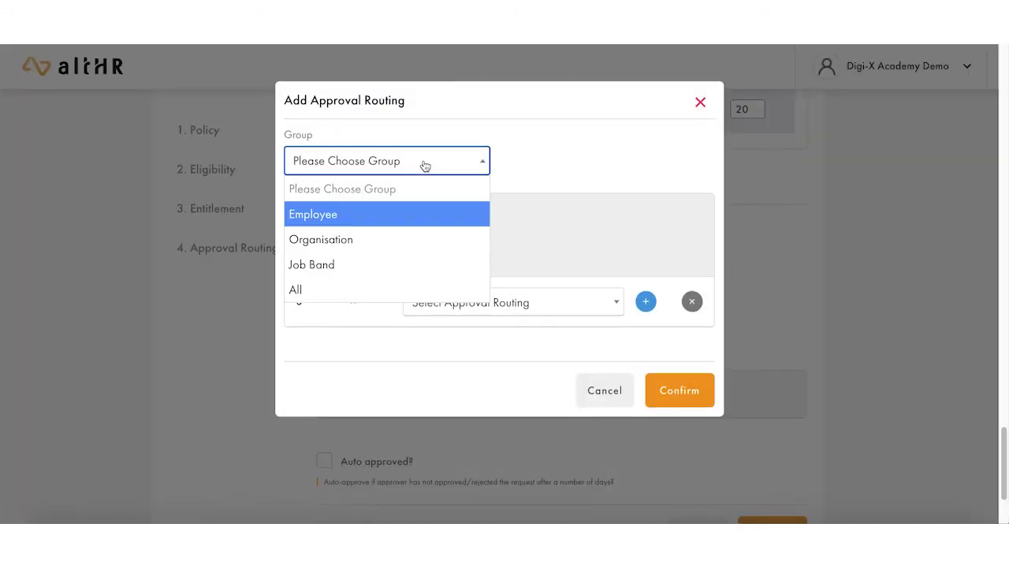
click(404, 245)
click(407, 217)
text(mar)
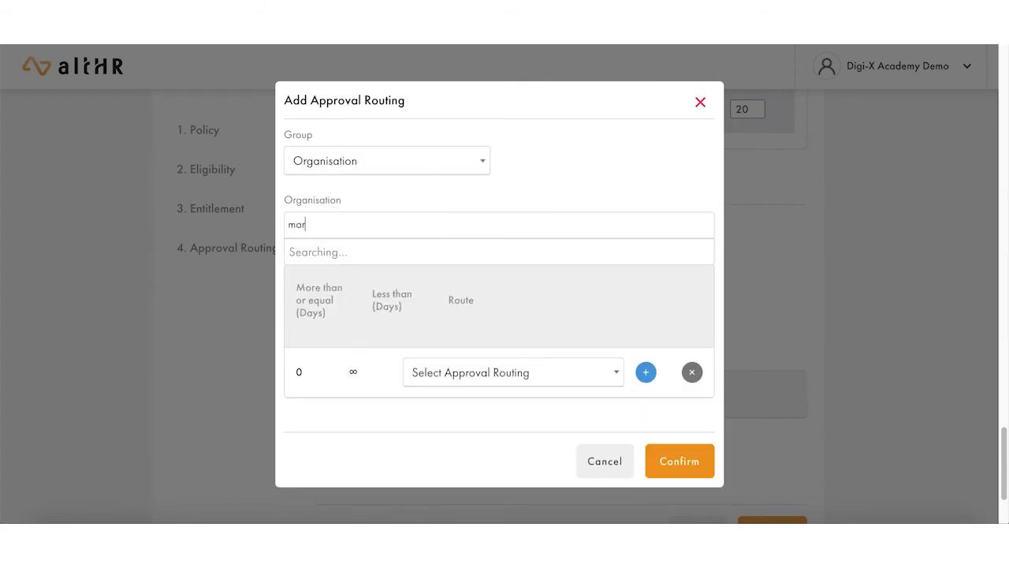
click(407, 258)
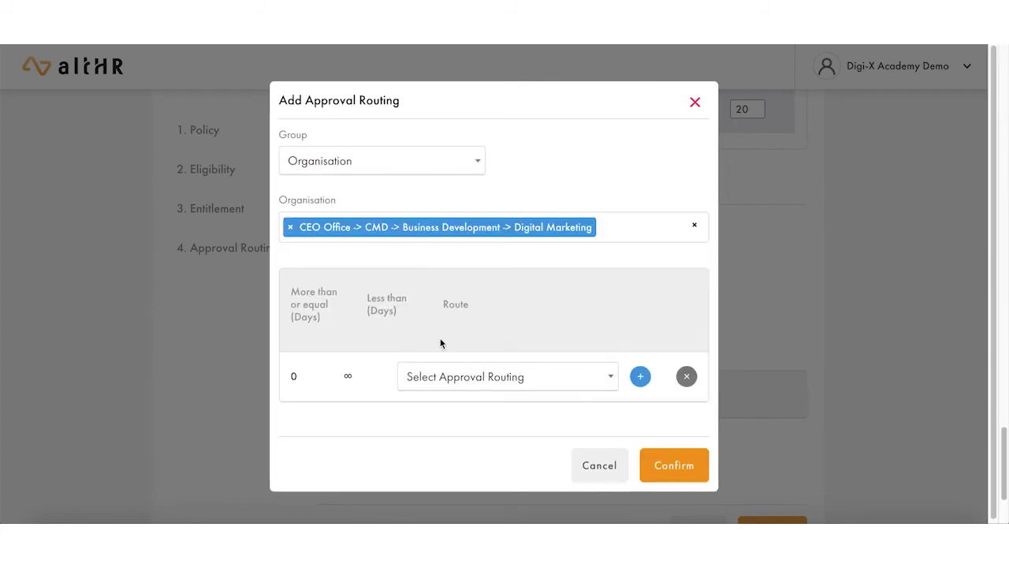
click(424, 380)
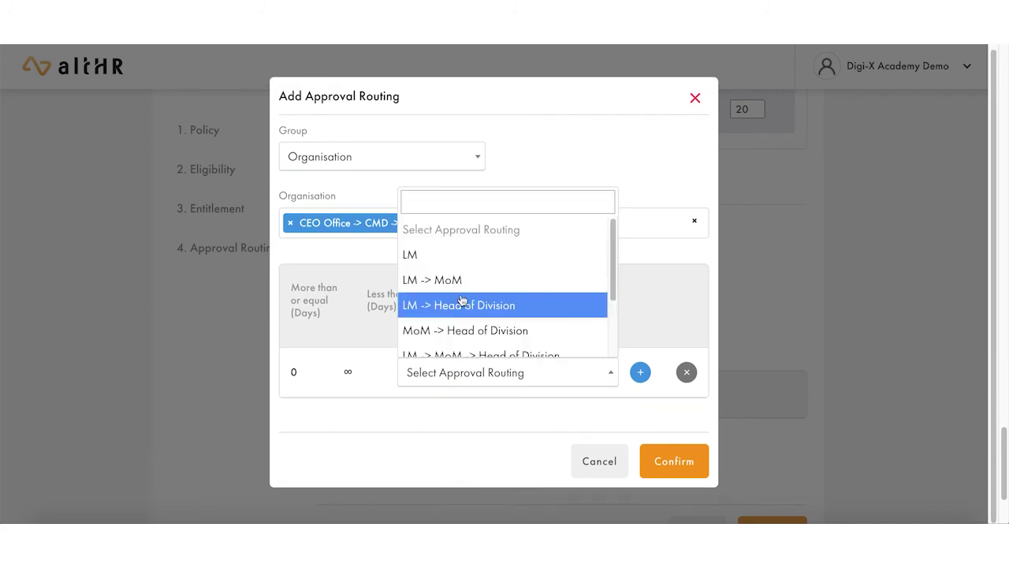
scroll(461, 303, down, 1)
scroll(461, 307, down, 1)
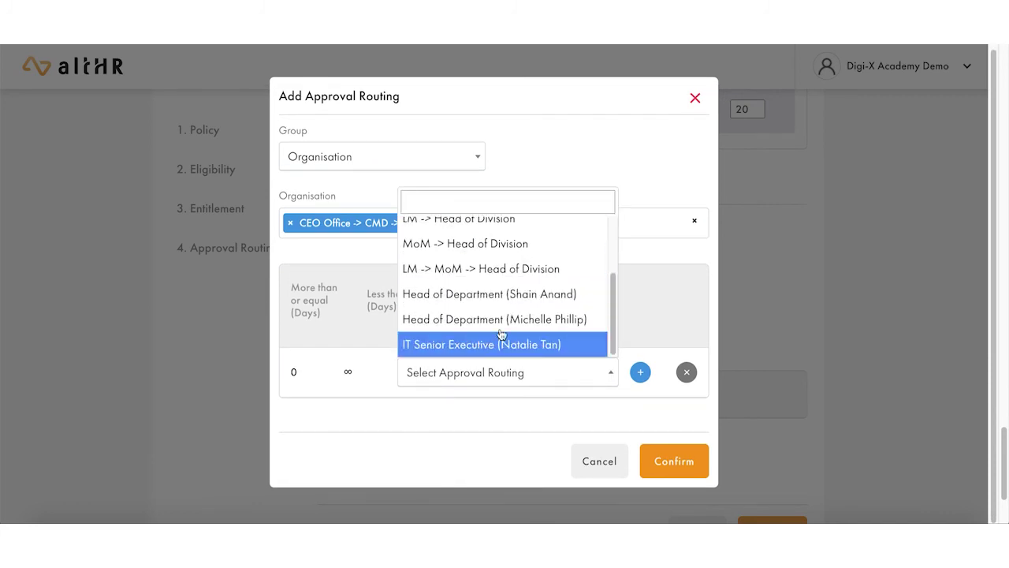
click(650, 260)
- Set the approval routing group to All and assign the second listed Head of Department route to the first day range
click(421, 158)
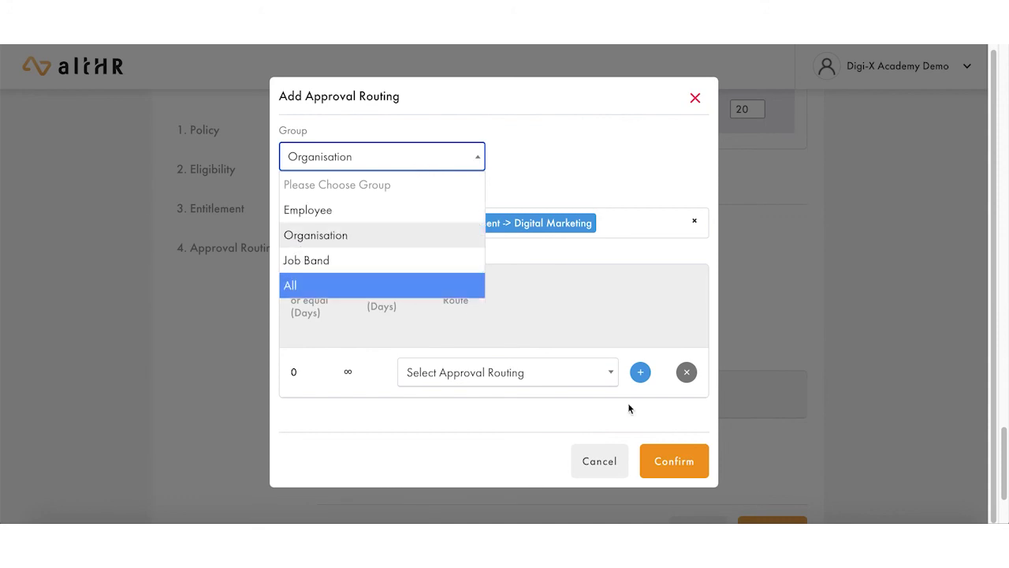
click(455, 285)
click(489, 306)
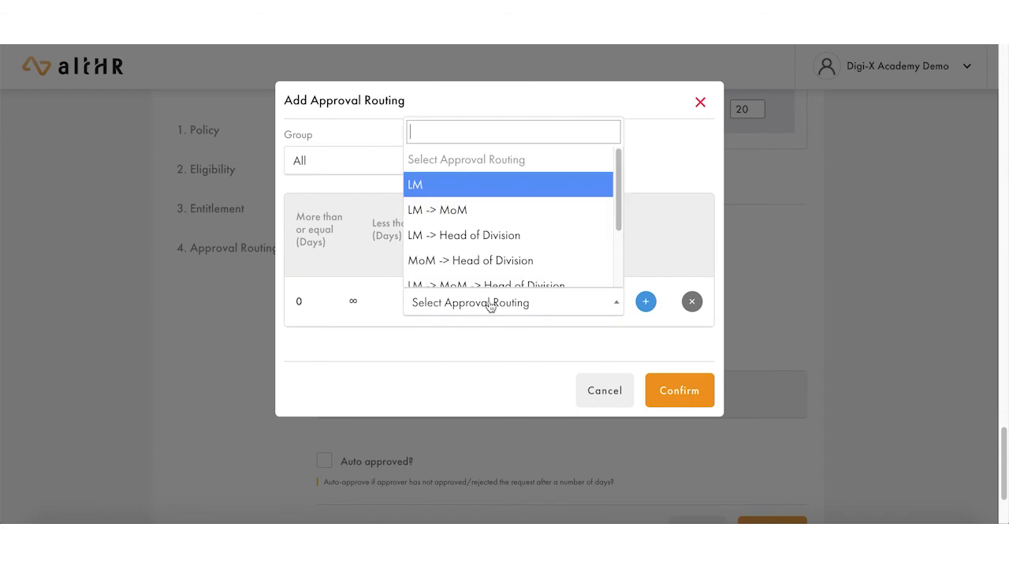
scroll(486, 251, down, 2)
click(487, 249)
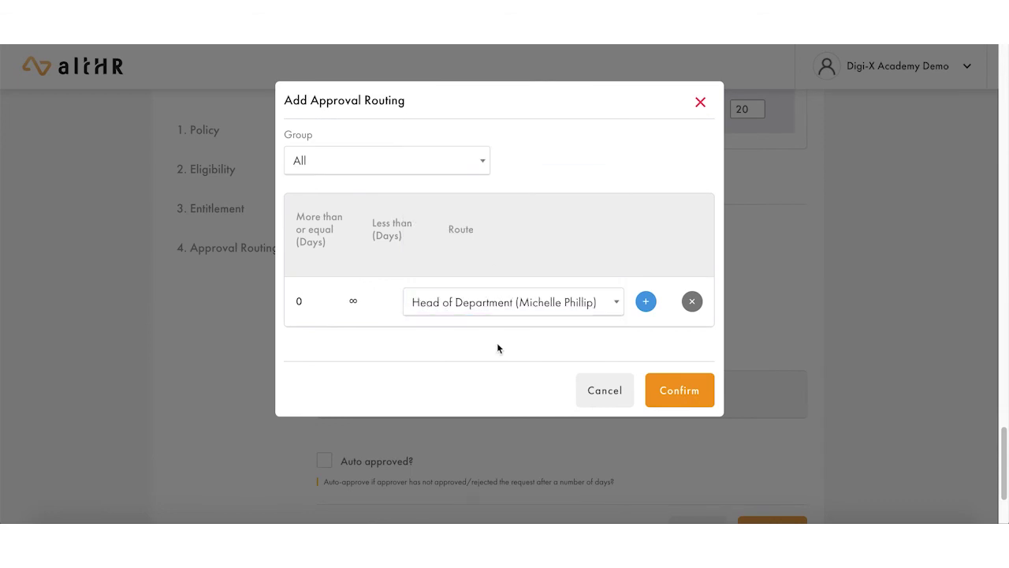
- Add a second day range to the approval routing and limit the first range to less than 5 days
click(646, 307)
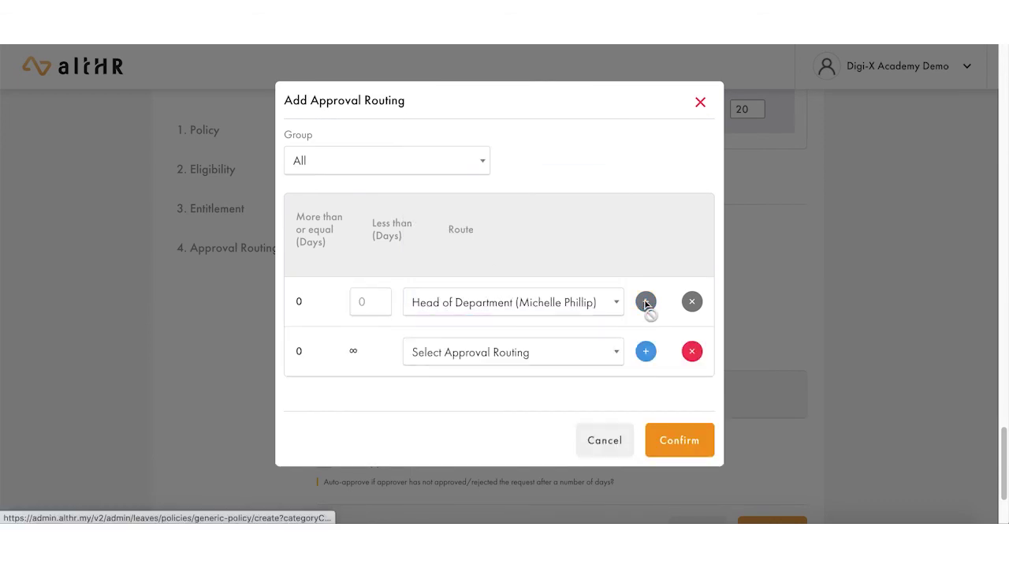
click(361, 301)
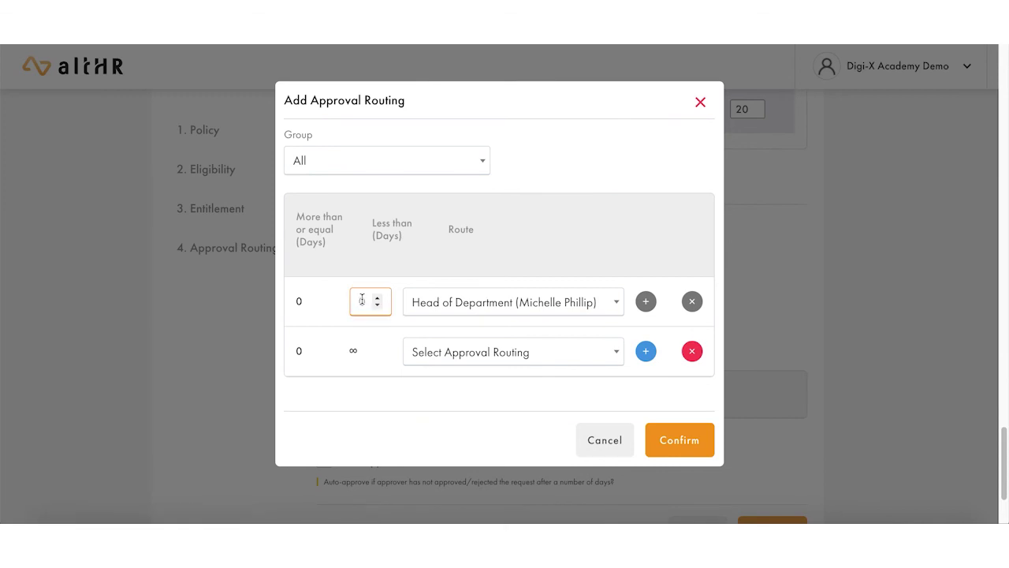
text(5)
click(498, 332)
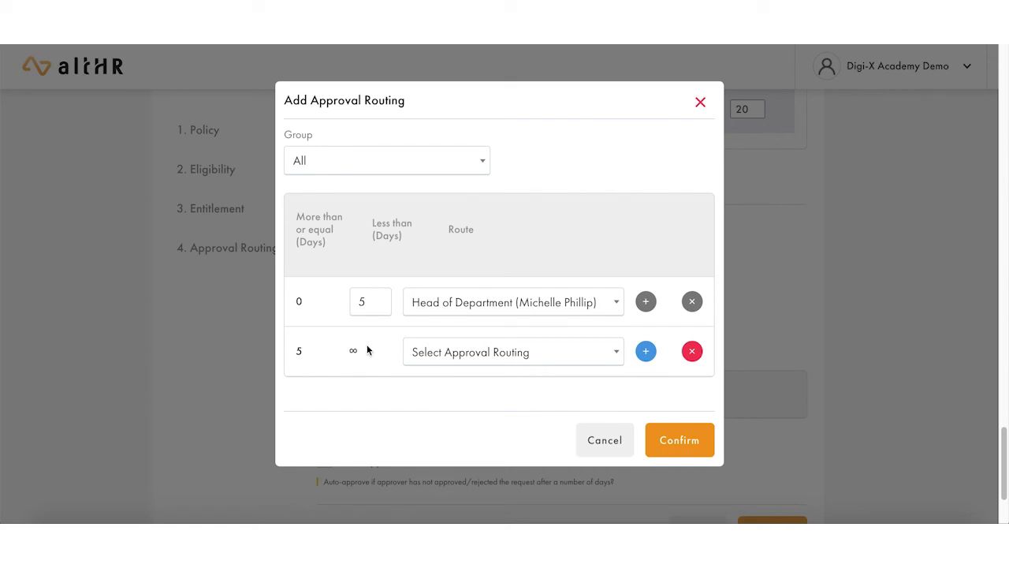
- Assign the LM -> MoM -> Head of Division route to the second day range and confirm the approval routing
click(459, 361)
scroll(484, 274, down, 1)
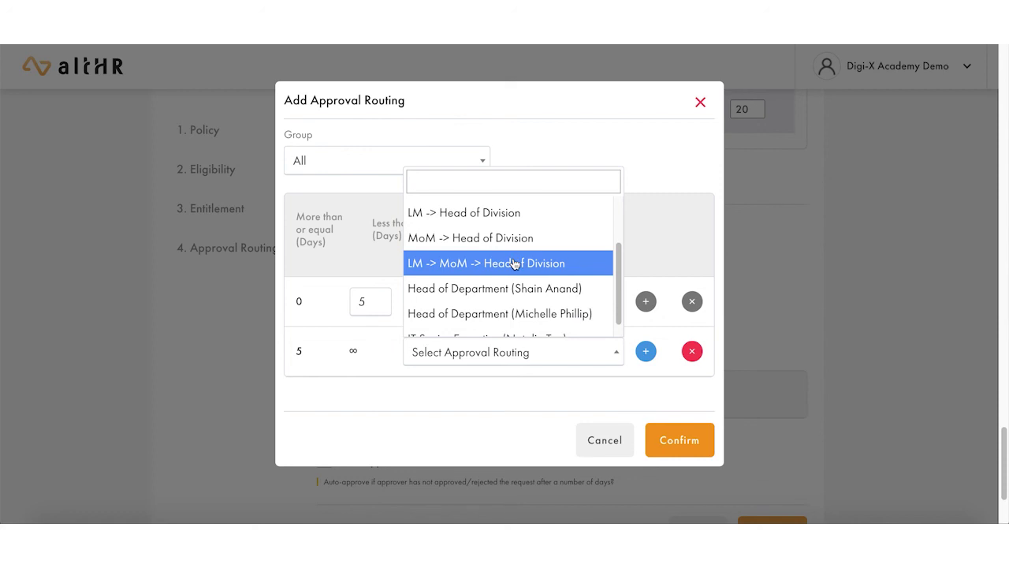
click(514, 263)
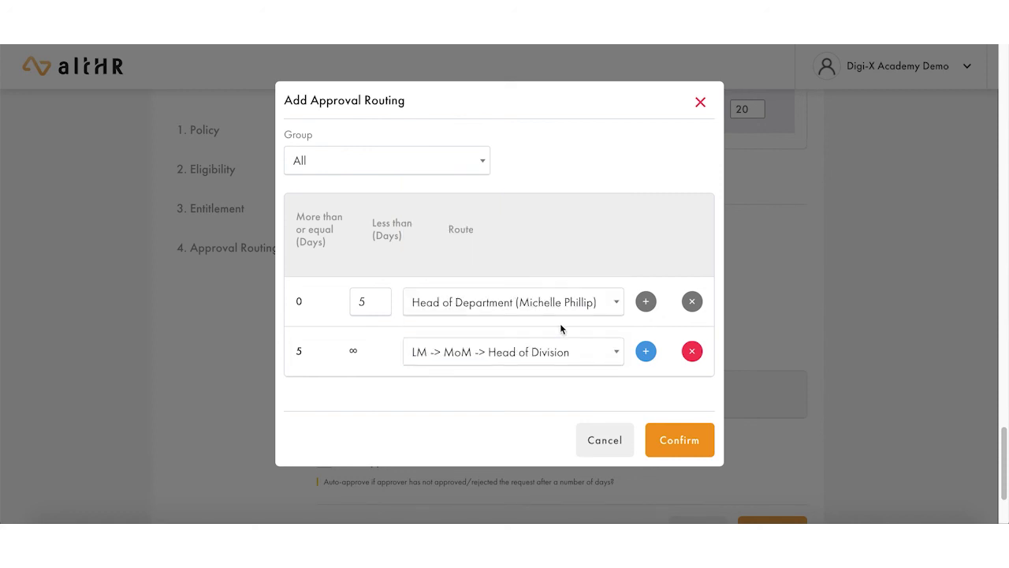
click(671, 439)
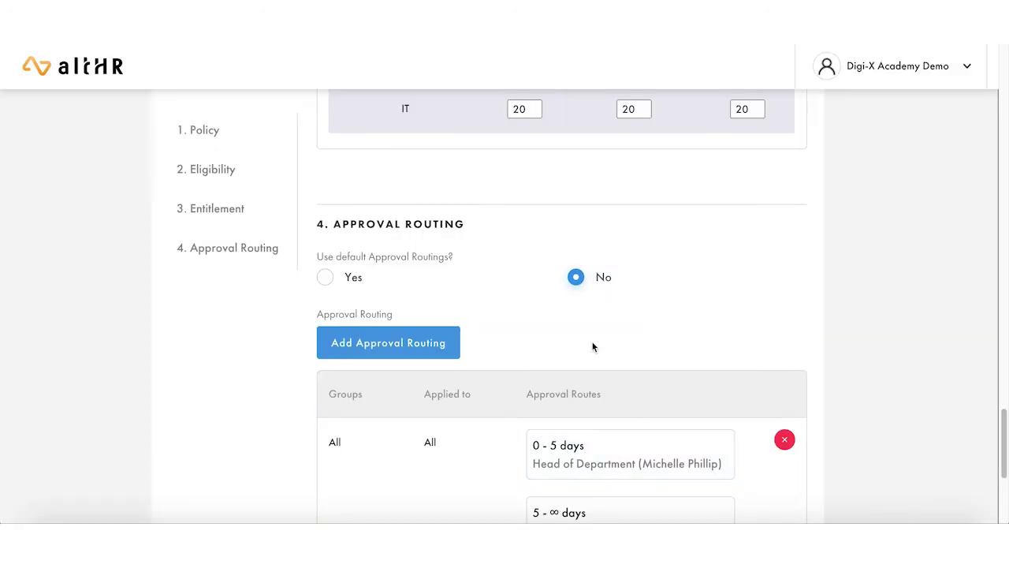
- Enable auto-approval of unanswered requests after 30 calendar days and confirm the new leave policy
scroll(592, 344, down, 5)
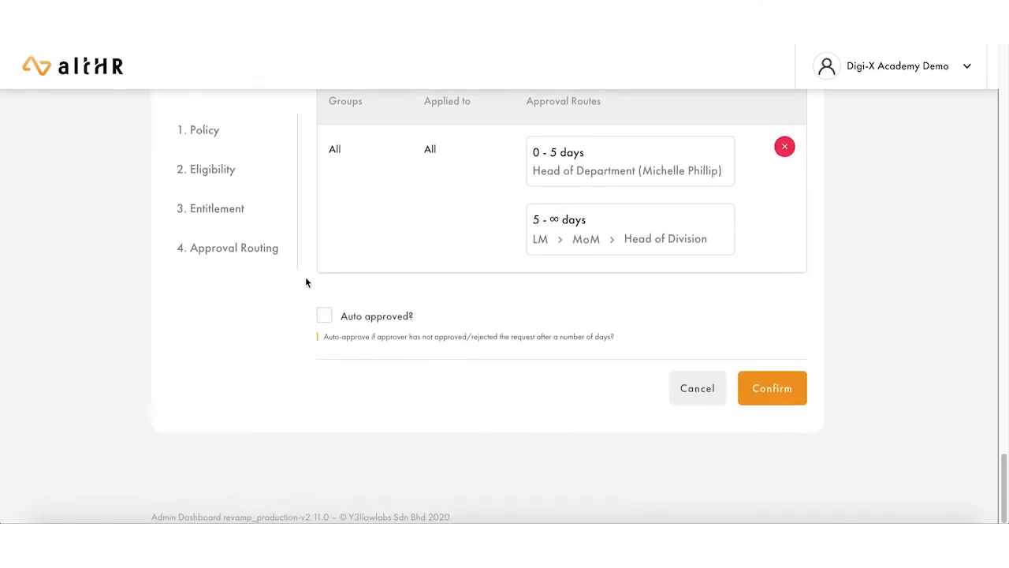
click(320, 320)
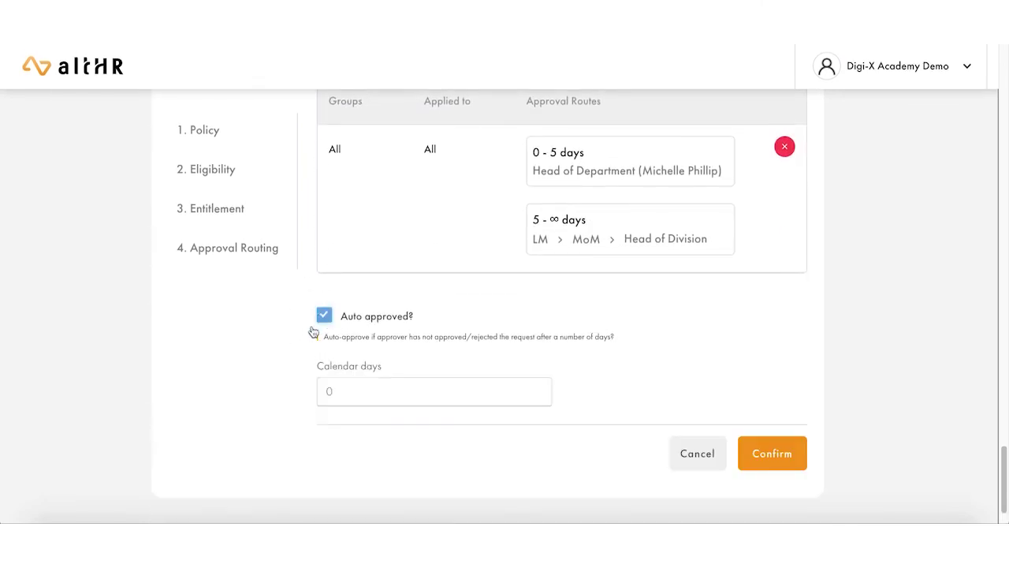
click(346, 391)
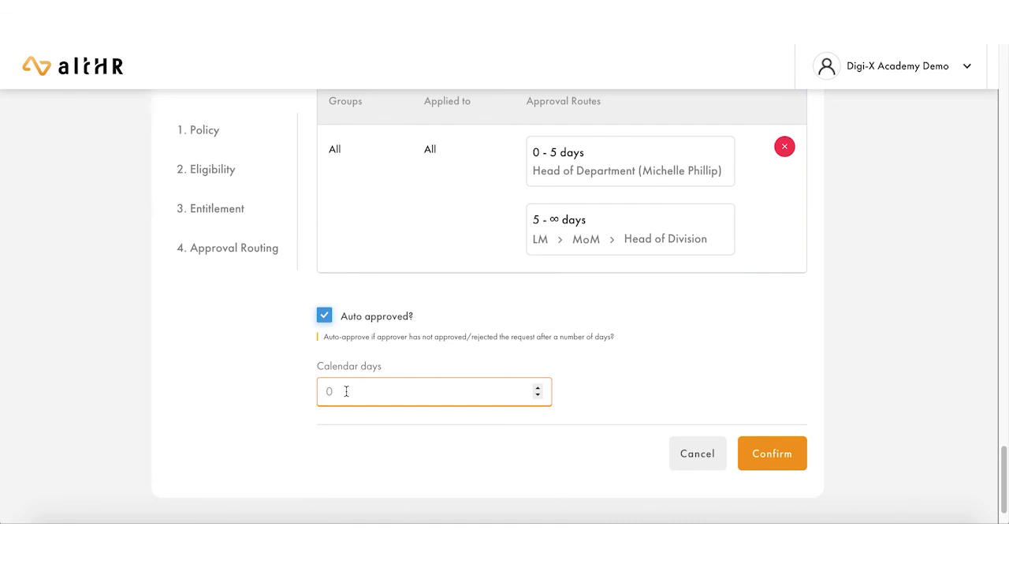
text(30)
click(483, 350)
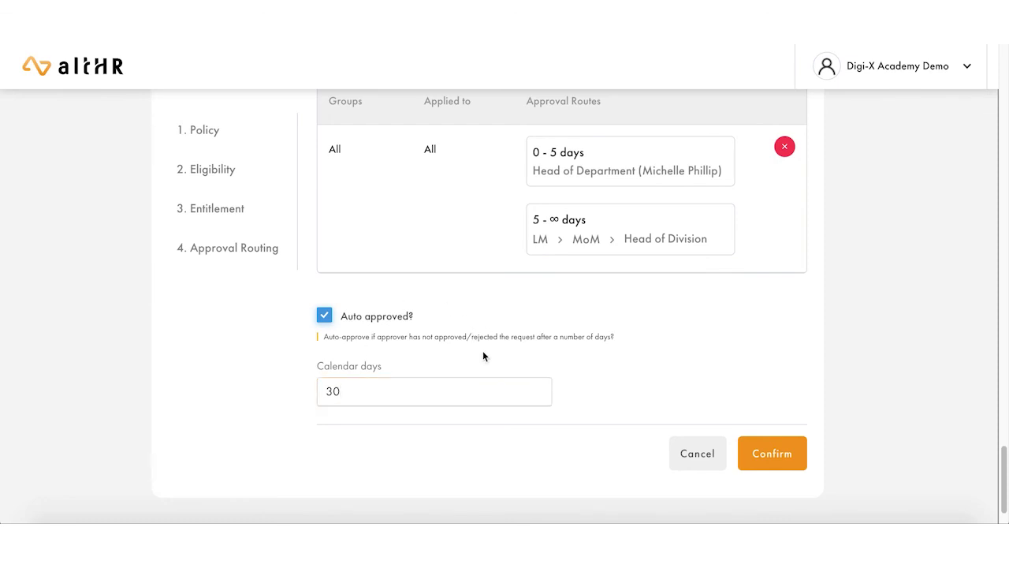
scroll(483, 350, up, 1)
scroll(483, 356, down, 1)
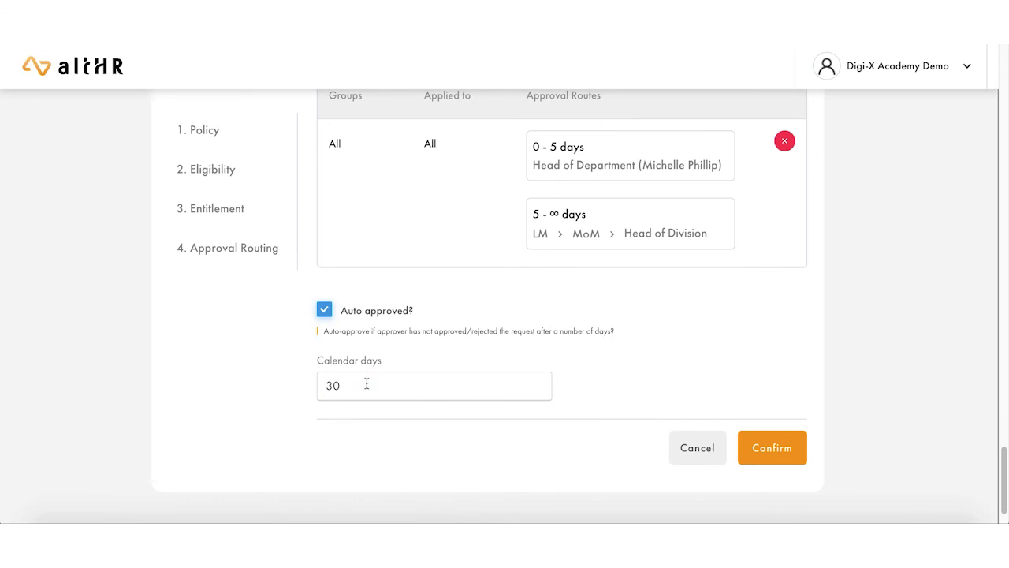
click(754, 447)
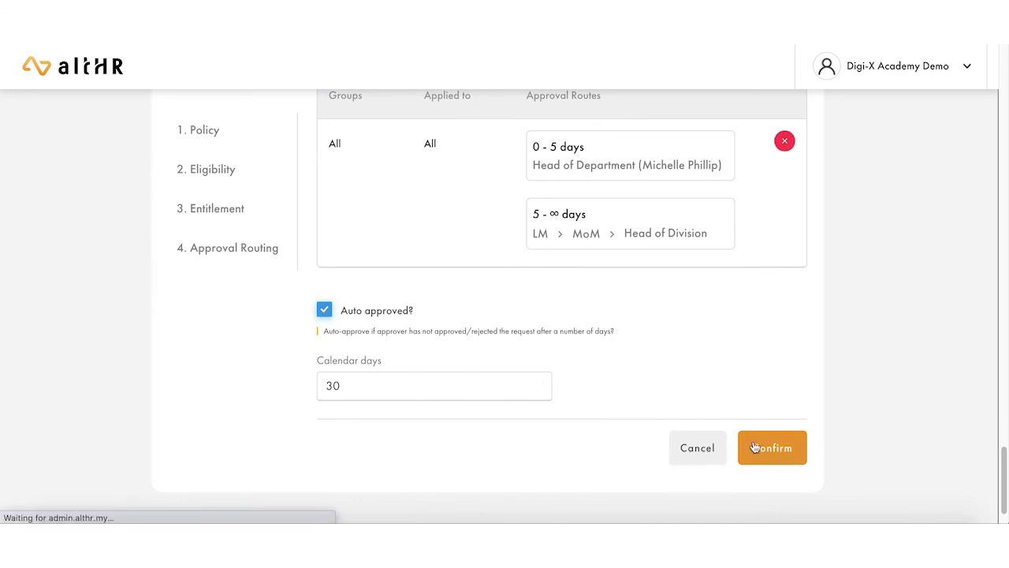